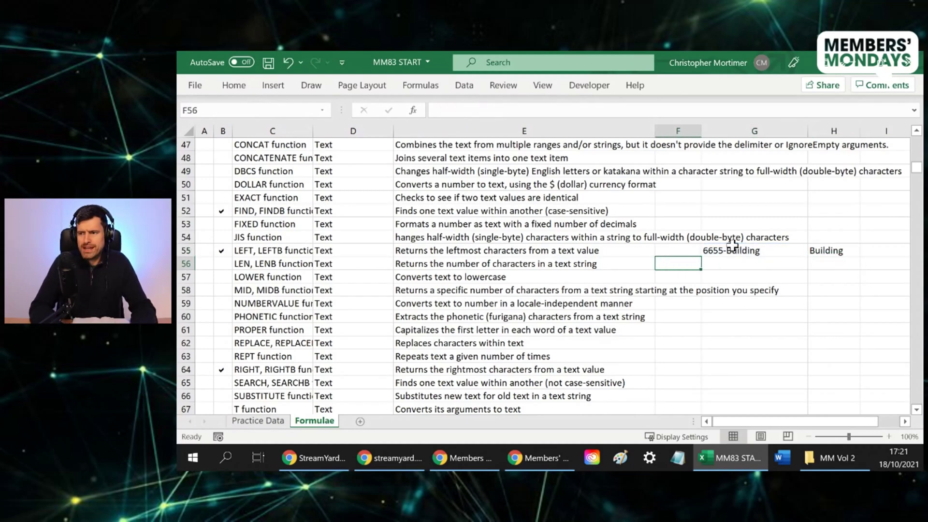
# - Add two more sample codes below 6655-Building: 678-Town in G56 and 68-City in G57
pyautogui.write('678-Buil')
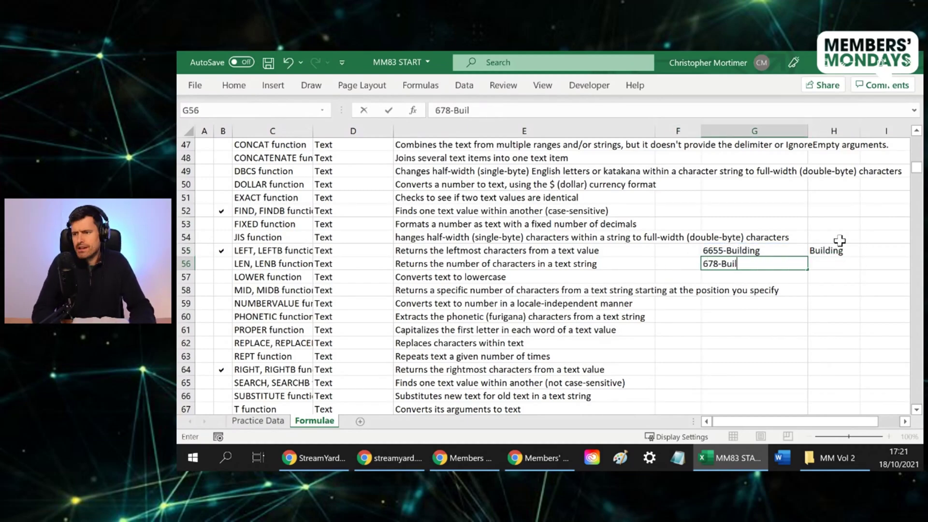
pyautogui.press('BackSpace')
pyautogui.press('BackSpace')
pyautogui.press('BackSpace')
pyautogui.press('BackSpace')
pyautogui.write('Town')
pyautogui.press('Return')
pyautogui.write('68')
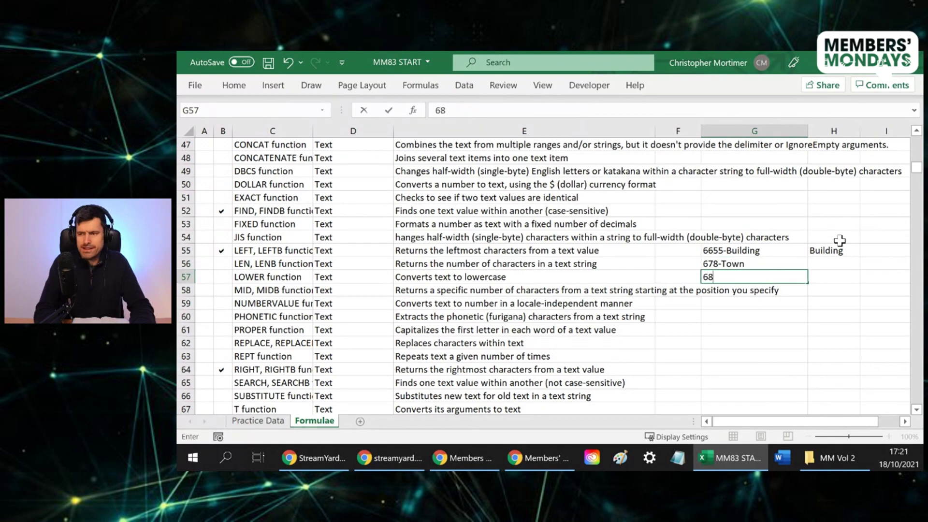
pyautogui.write('-City')
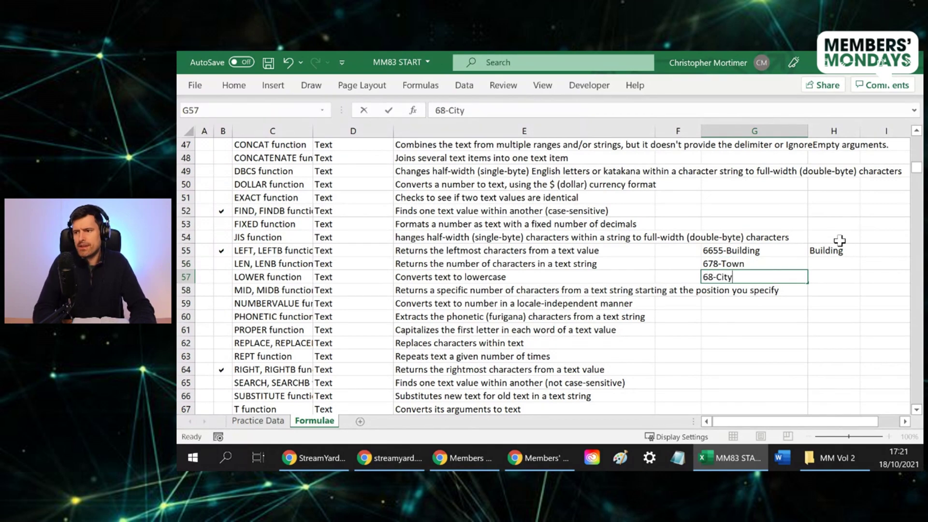
pyautogui.press('Return')
# - Clear the Building entry from H55, beside the first sample code
pyautogui.press('Up')
pyautogui.press('Up')
pyautogui.press('Up')
pyautogui.press('Right')
pyautogui.press('Delete')
# - Enter the note "extract the text AFTER the hyphen (-)" in G59 and format it bold italic
pyautogui.press('Down')
pyautogui.press('Down')
pyautogui.press('Down')
pyautogui.press('Down')
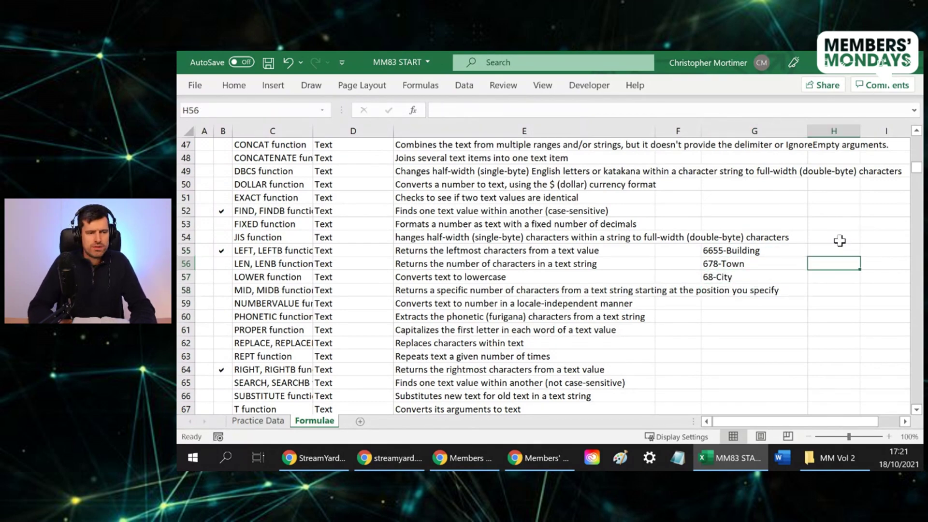
pyautogui.press('Left')
pyautogui.press('Left')
pyautogui.press('Right')
pyautogui.write('extrc')
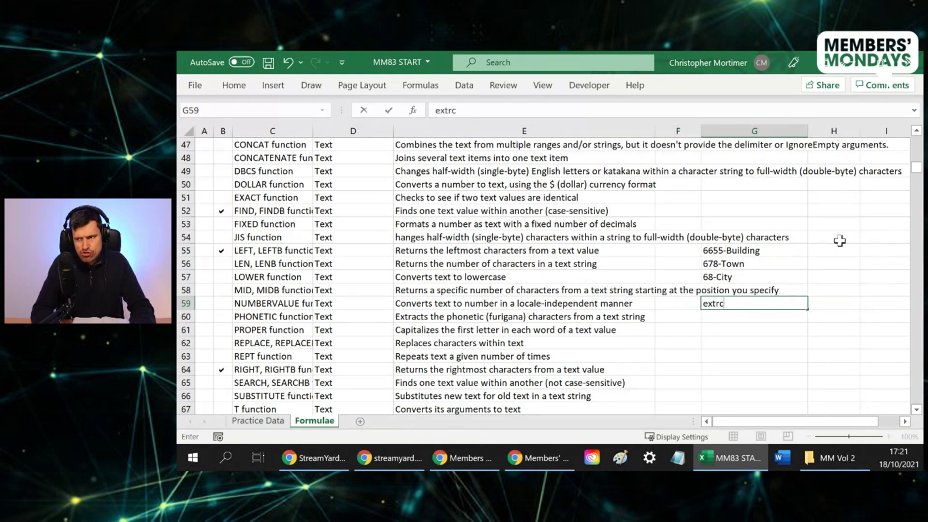
pyautogui.press('BackSpace')
pyautogui.write('act the text ')
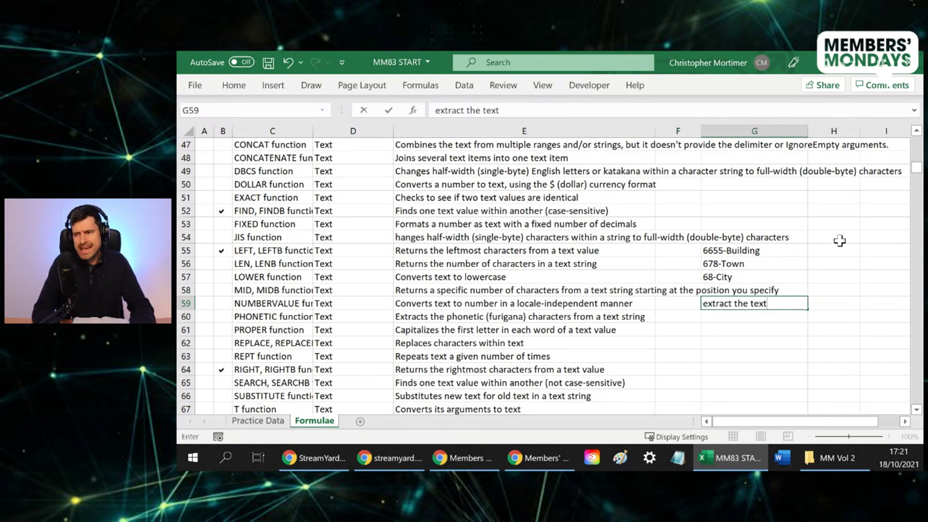
pyautogui.write('AFT')
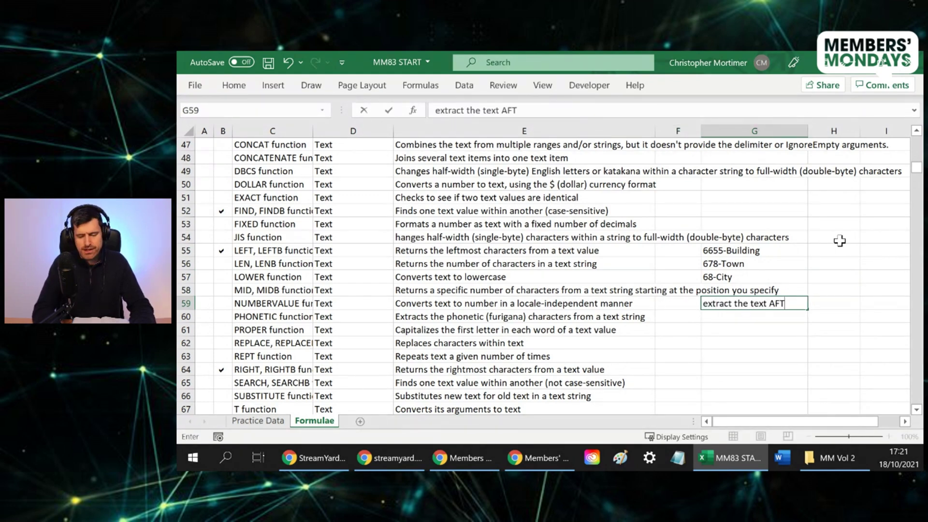
pyautogui.write('ER the hyphen (')
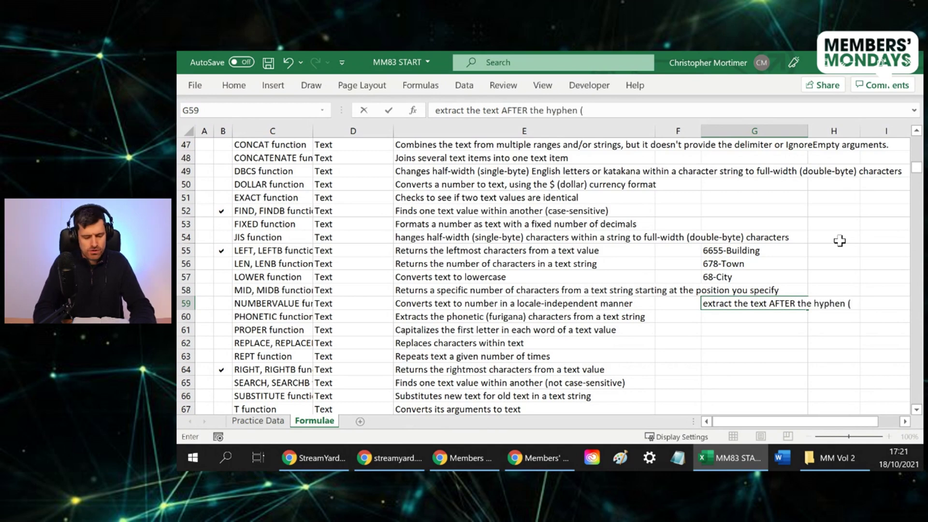
pyautogui.write('-)')
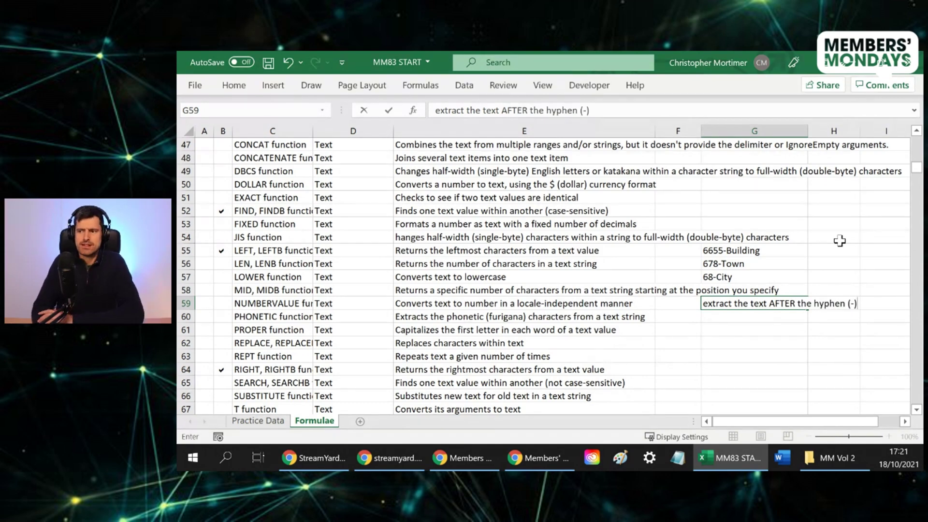
pyautogui.press('Up')
pyautogui.press('Up')
pyautogui.press('Up')
pyautogui.press('Up')
pyautogui.press('Right')
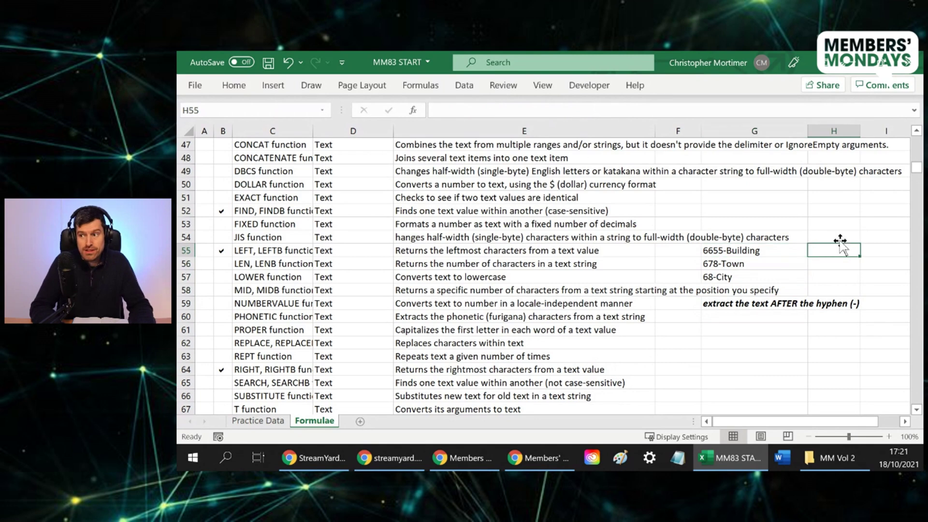
pyautogui.press('Left')
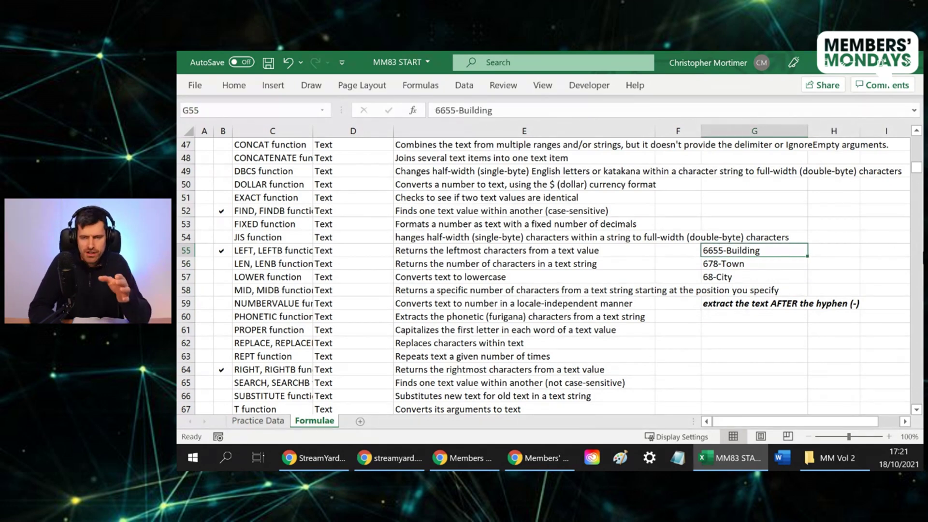
pyautogui.press('Down')
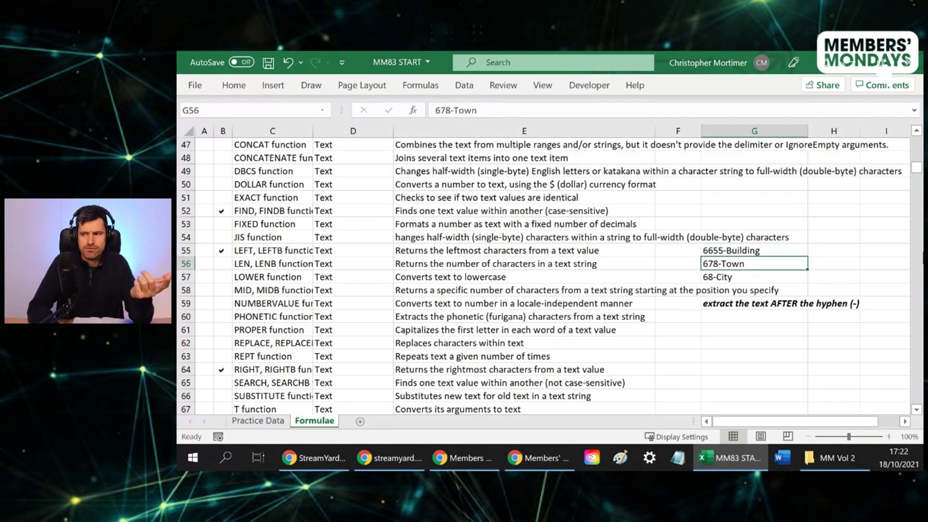
pyautogui.press('Down')
pyautogui.press('Up')
pyautogui.press('Up')
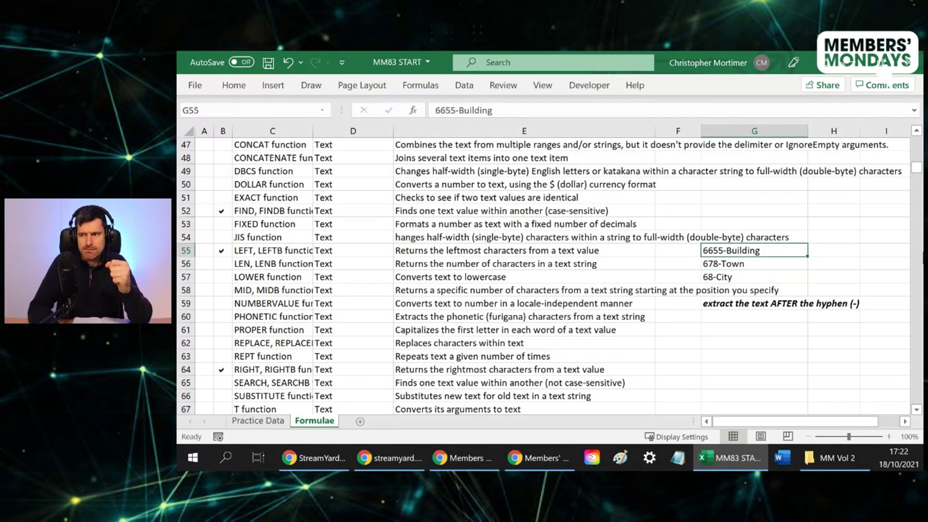
# - Locate the hyphen in each sample code with =FIND("-",G55) in H55, filled down to H57
pyautogui.press('Right')
pyautogui.write('=find')
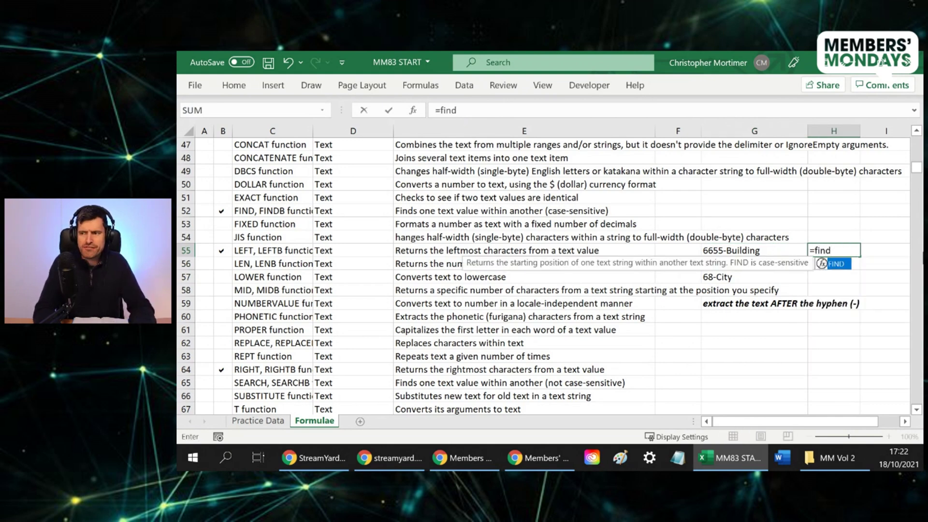
pyautogui.write('("-"')
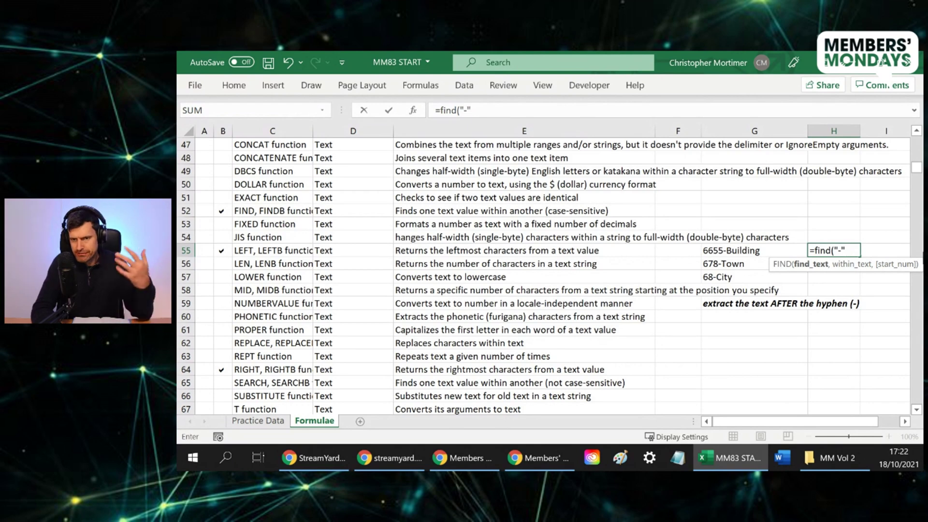
pyautogui.hotkey('shift', 'Down')
pyautogui.hotkey('shift', 'Down')
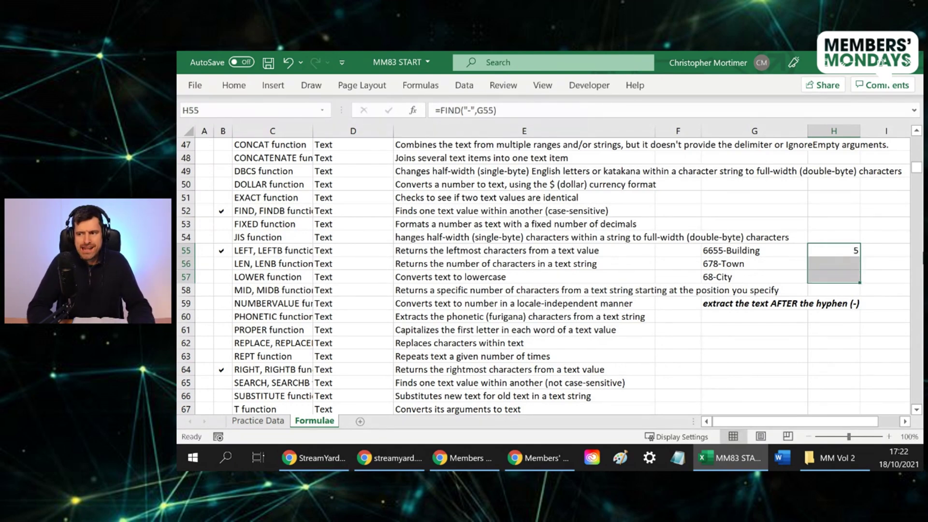
pyautogui.hotkey('ctrl', 'd')
# - Check the hyphen positions in H55:H57 against the sample codes in G55:G57
pyautogui.press('Right')
pyautogui.press('Right')
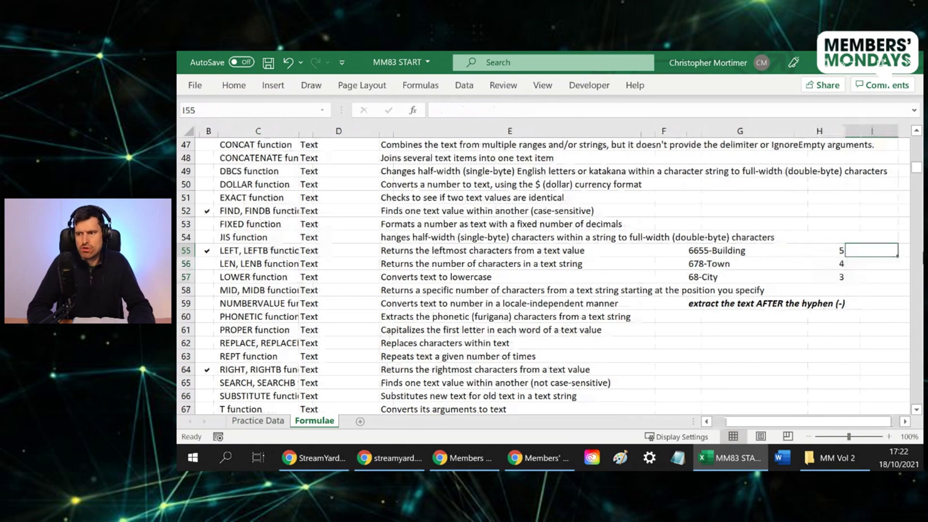
pyautogui.press('Left')
pyautogui.press('Left')
pyautogui.press('Down')
pyautogui.press('Down')
pyautogui.press('Left')
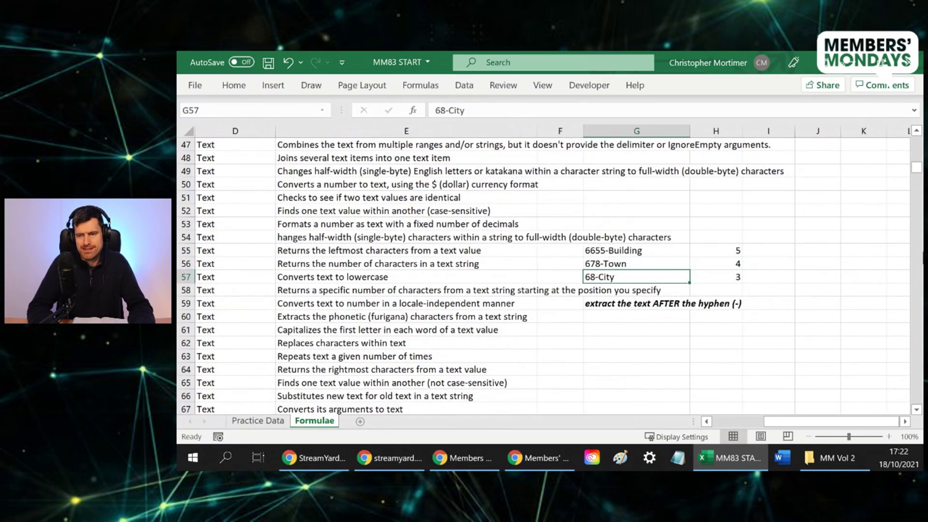
pyautogui.press('Right')
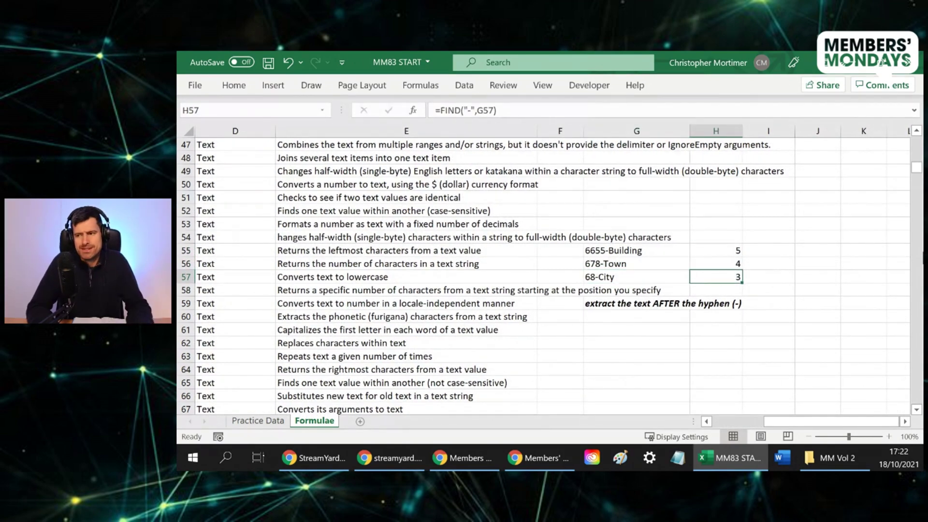
# - Calculate each sample code's total length with =LEN(G55) in I55, filled down to I57
pyautogui.press('Right')
pyautogui.press('Up')
pyautogui.press('Up')
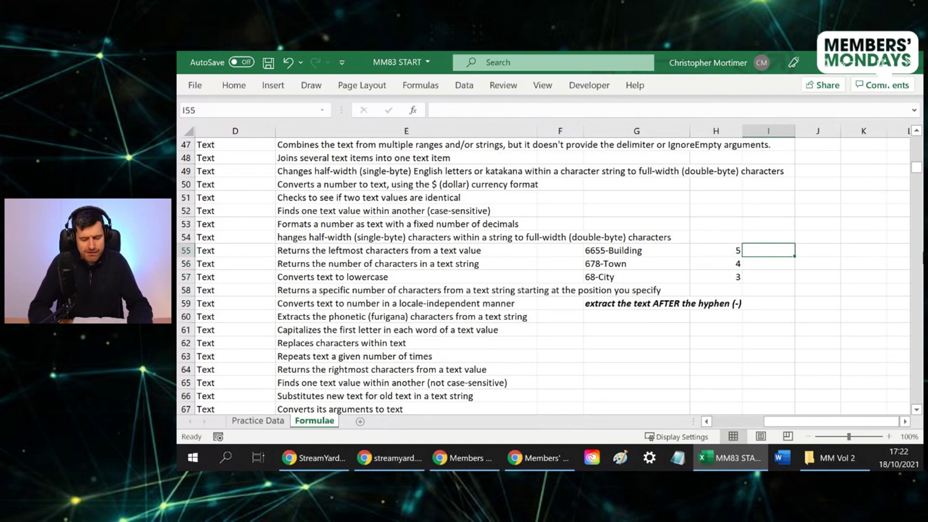
pyautogui.write('=len(')
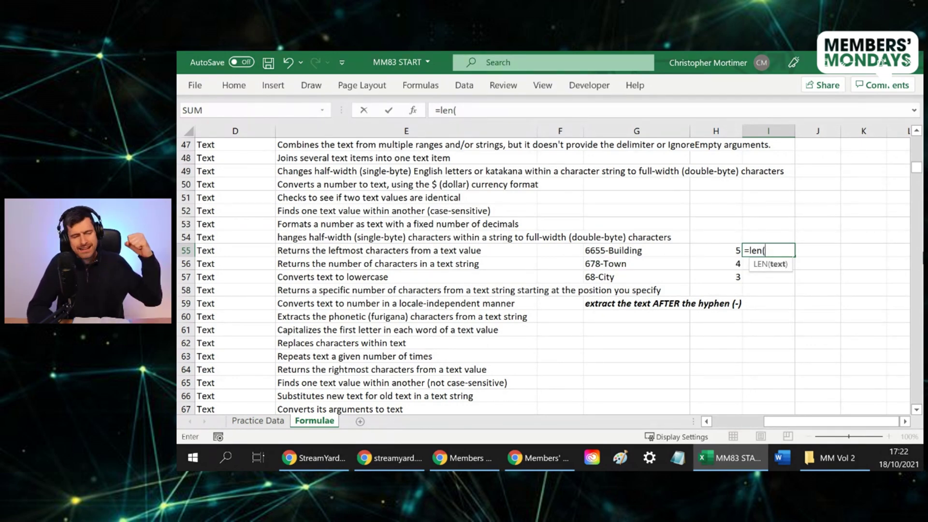
pyautogui.press('Left')
pyautogui.press('Left')
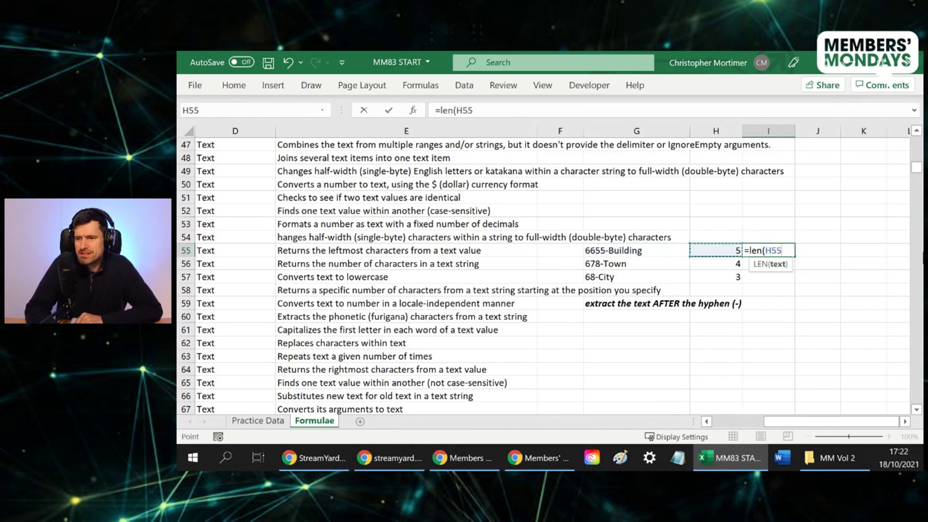
pyautogui.press('Return')
pyautogui.press('Up')
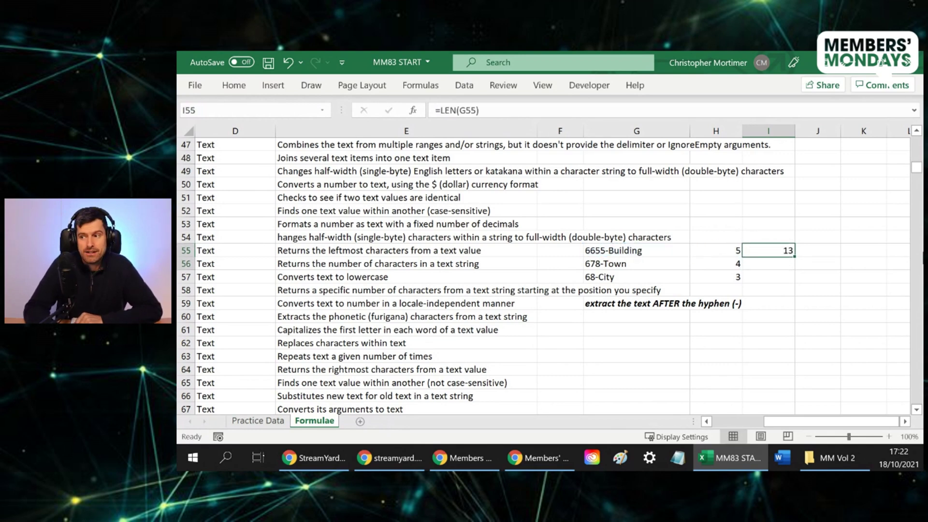
pyautogui.hotkey('shift', 'Down')
pyautogui.hotkey('shift', 'Down')
pyautogui.hotkey('ctrl', 'd')
# - Inspect the LEN formulas in I55:I57 to see which cells they reference
pyautogui.press('Down')
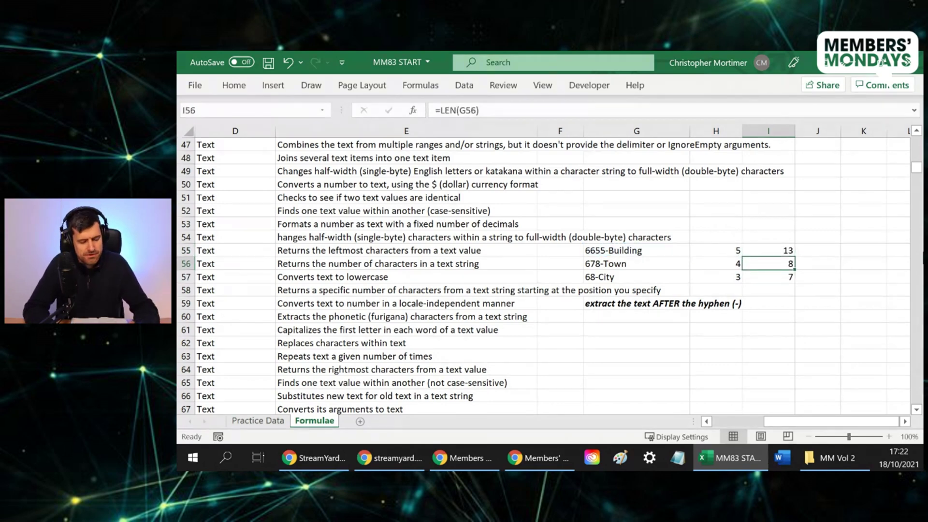
pyautogui.press('F2')
pyautogui.press('Escape')
pyautogui.press('Up')
pyautogui.press('F2')
pyautogui.press('Return')
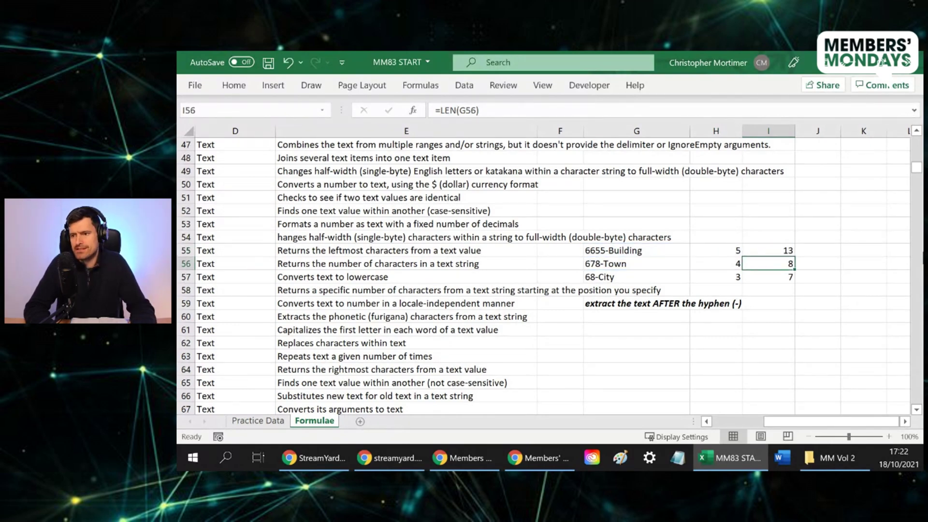
pyautogui.press('F2')
pyautogui.press('Return')
pyautogui.press('F2')
pyautogui.press('Escape')
# - Calculate the number of characters after the hyphen with =I55-H55 in J55, filled down to J57
pyautogui.press('Up')
pyautogui.press('Up')
pyautogui.press('Right')
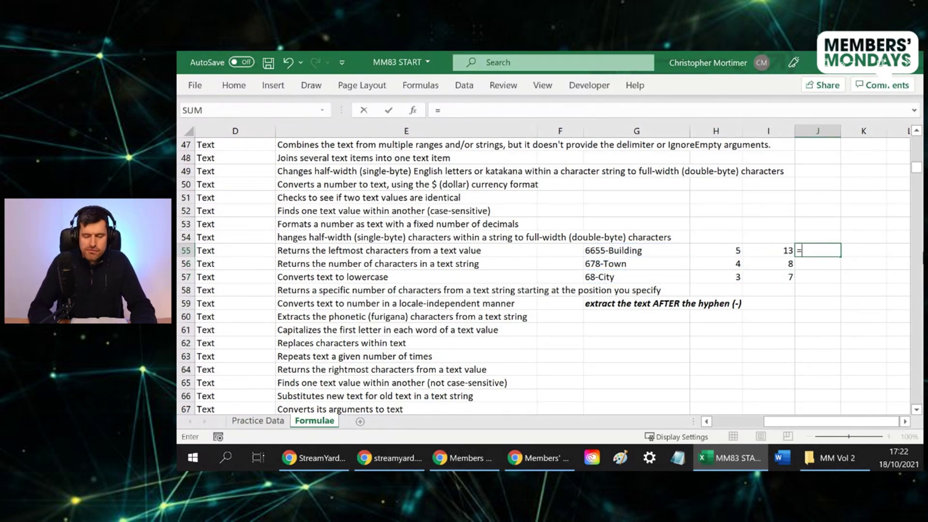
pyautogui.write('=')
pyautogui.press('Left')
pyautogui.write('-')
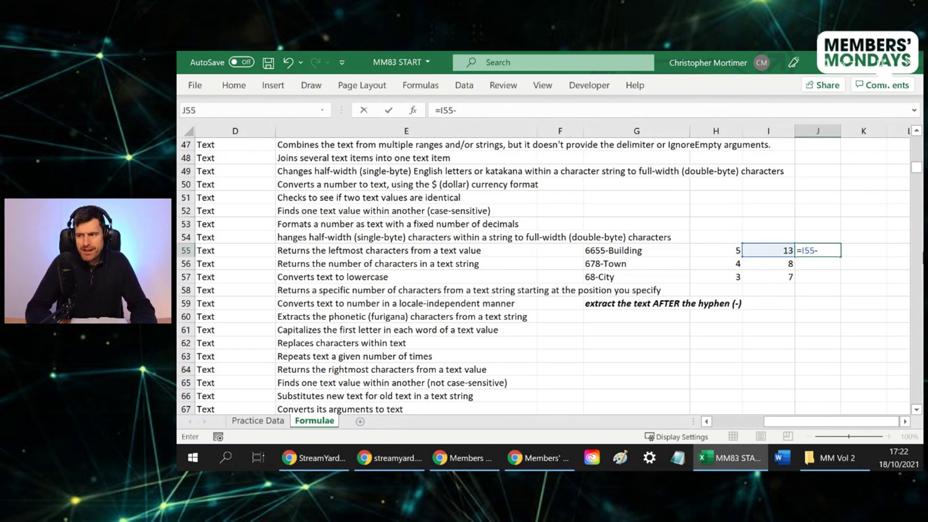
pyautogui.press('Left')
pyautogui.press('Left')
pyautogui.hotkey('ctrl', 'Return')
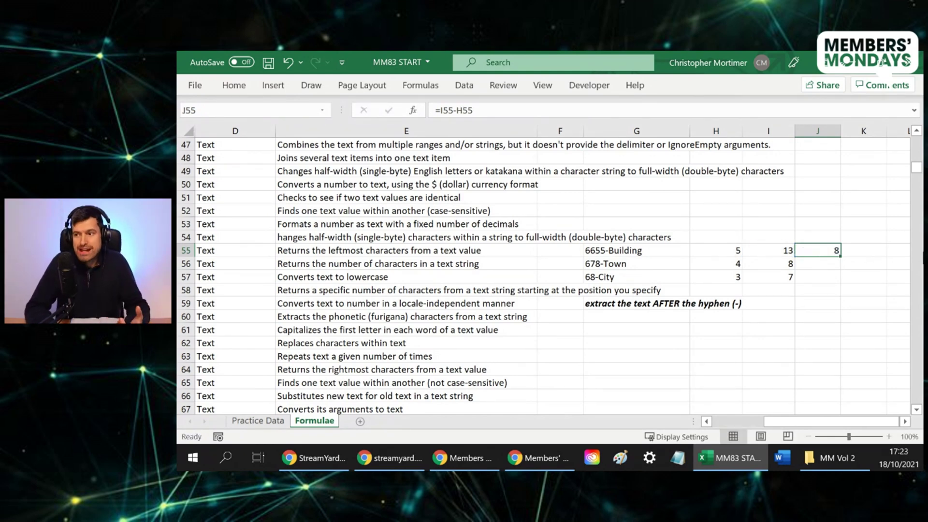
pyautogui.hotkey('shift', 'Down')
pyautogui.hotkey('shift', 'Down')
pyautogui.hotkey('ctrl', 'd')
# - Review the calculated character counts and hyphen positions against the sample codes in G55:G56
pyautogui.press('Down')
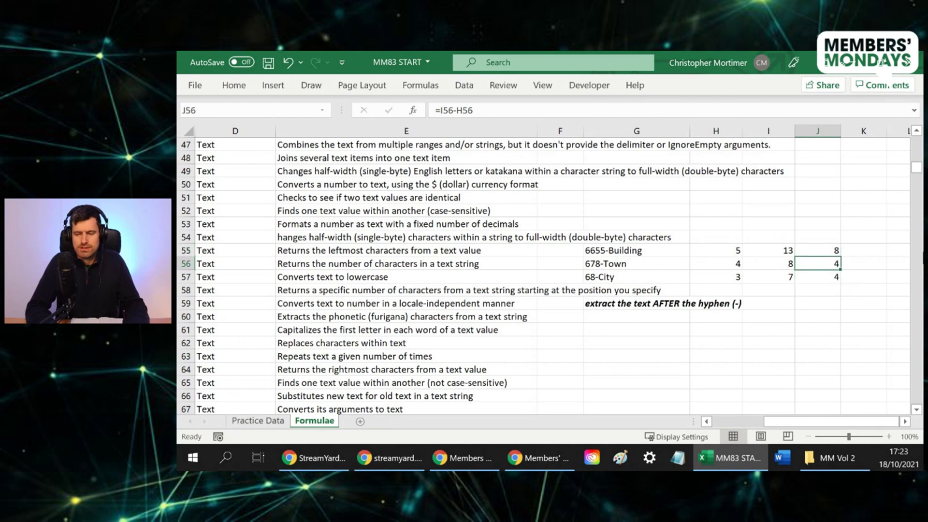
pyautogui.press('Left')
pyautogui.press('Right')
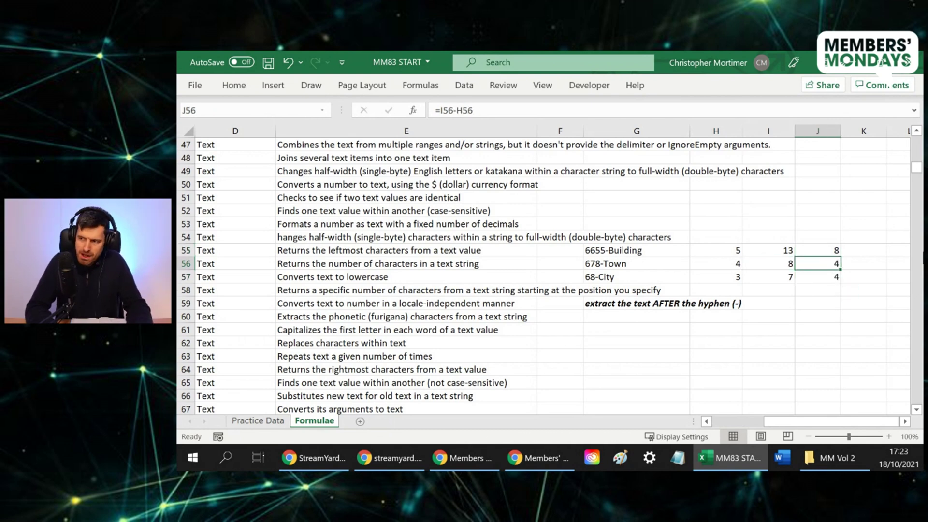
pyautogui.press('Left')
pyautogui.press('Left')
pyautogui.press('Left')
pyautogui.press('Left')
pyautogui.press('Up')
pyautogui.press('Right')
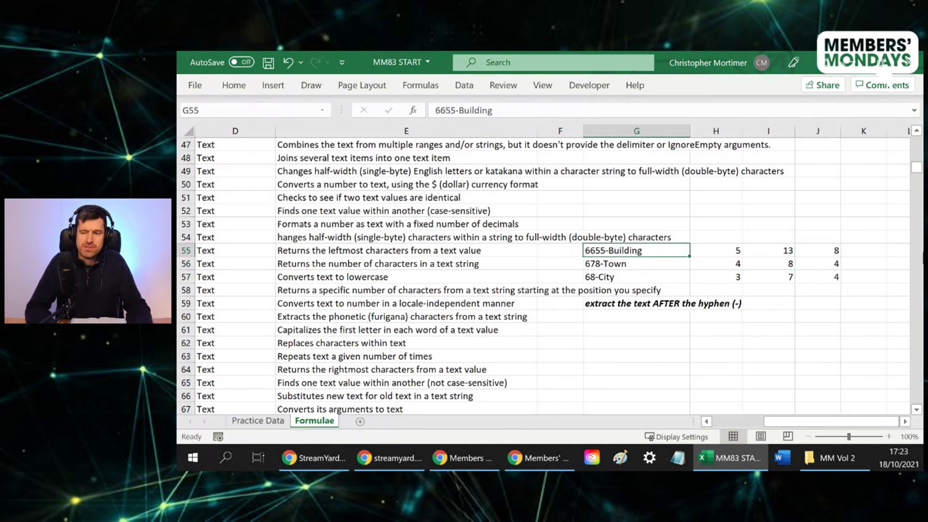
pyautogui.press('Right')
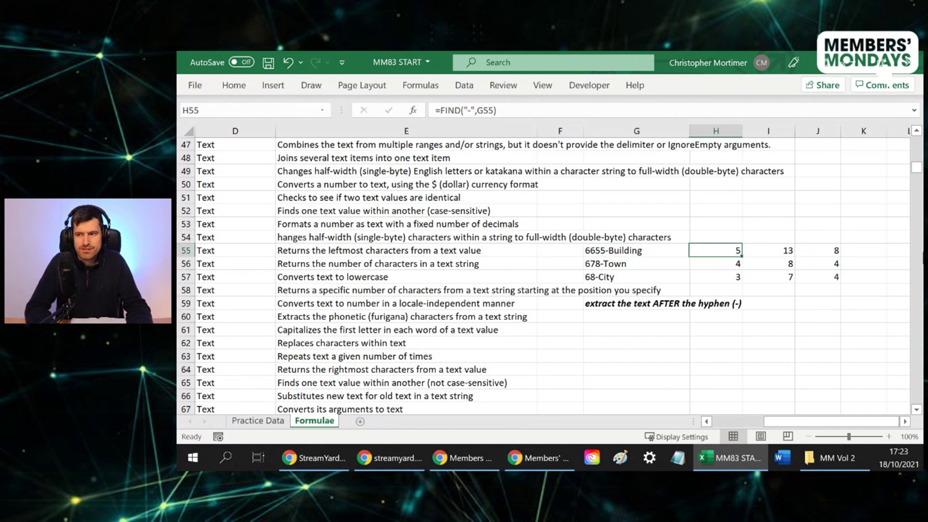
pyautogui.press('Left')
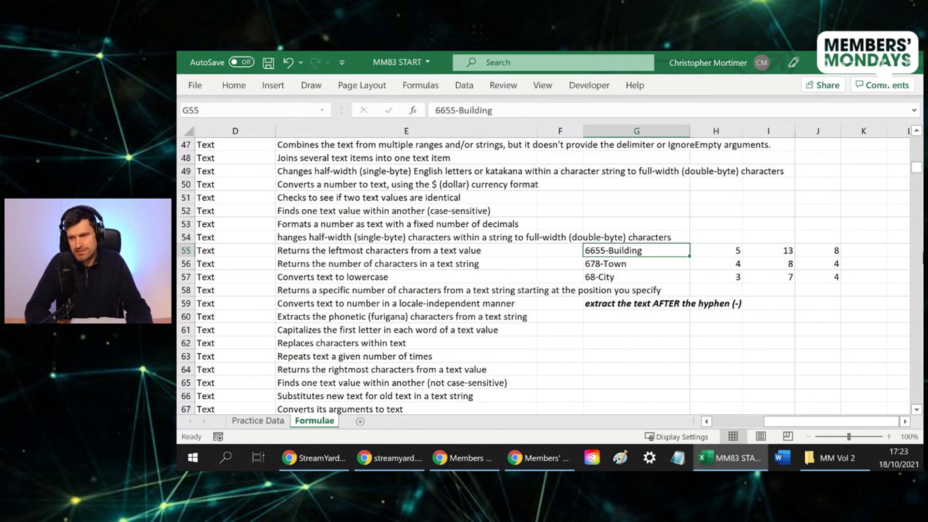
# - Extract the text after the hyphen with =RIGHT(G55,J55) in K55, filled down to K57
pyautogui.press('Right')
pyautogui.press('Right')
pyautogui.press('Right')
pyautogui.press('Right')
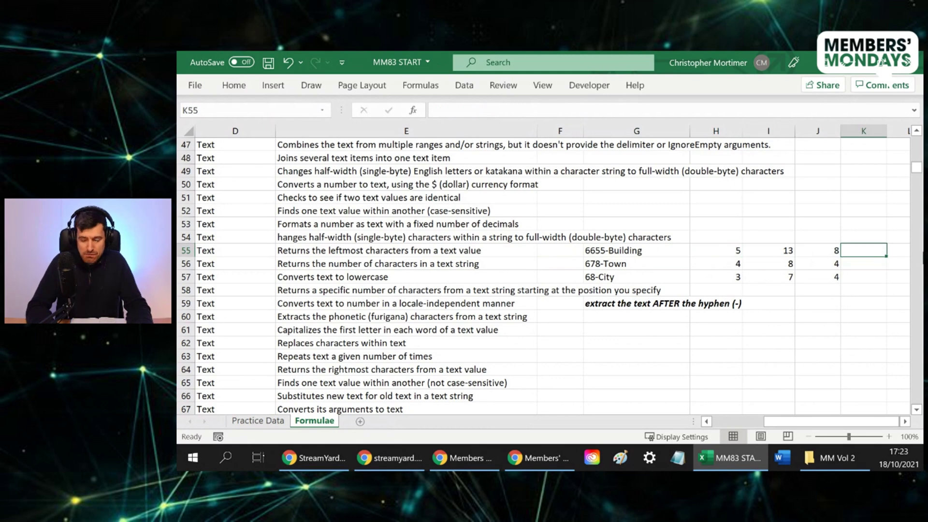
pyautogui.write('=right(')
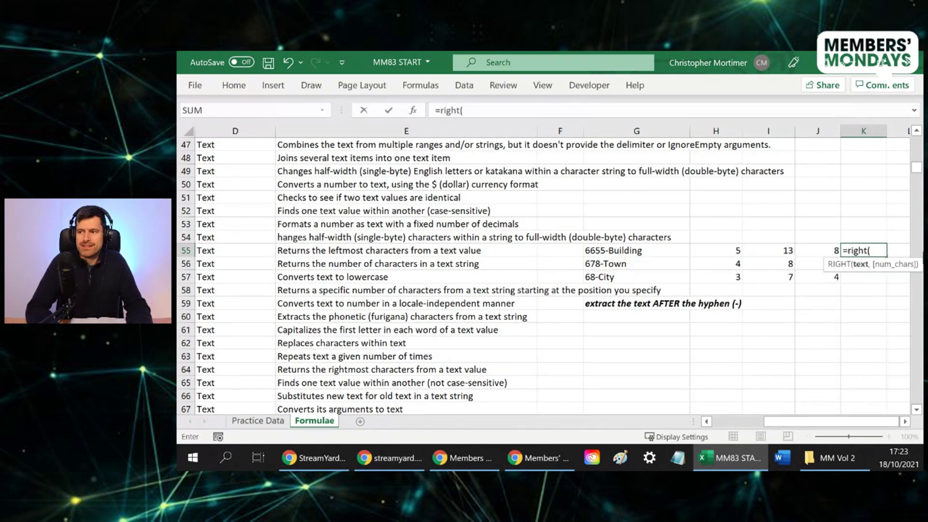
pyautogui.press('Left')
pyautogui.press('Left')
pyautogui.press('Left')
pyautogui.press('Left')
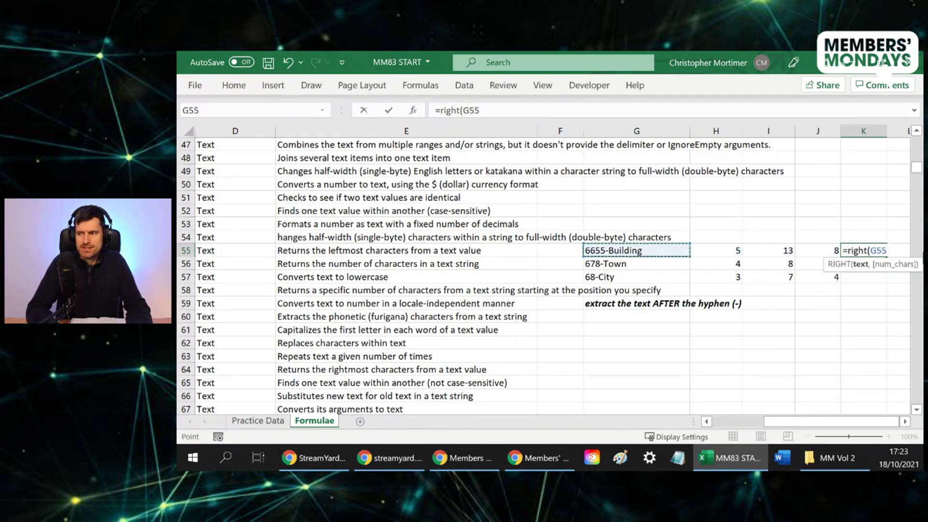
pyautogui.write(',')
pyautogui.press('Left')
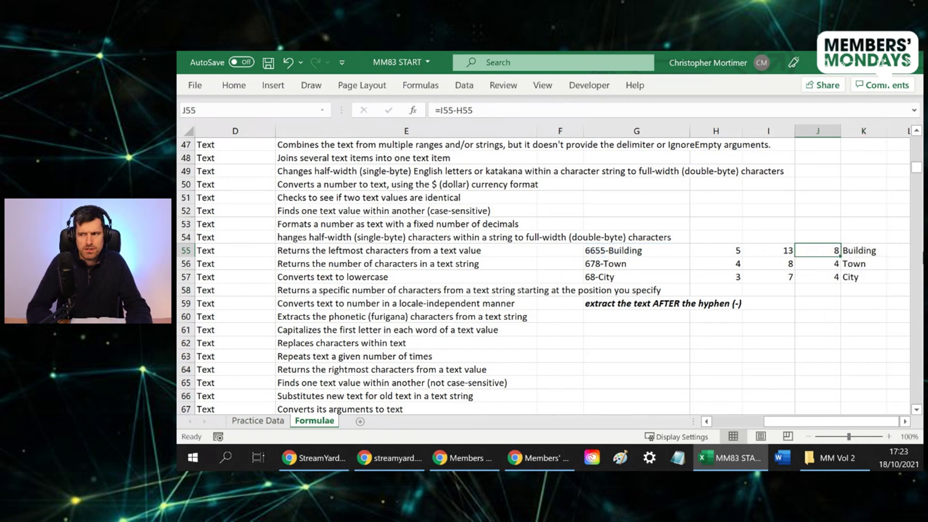
# - Label the hyphen position column FIND in H54 and the text length column LEN in I54
pyautogui.press('Left')
pyautogui.press('Left')
pyautogui.press('Down')
pyautogui.press('Down')
pyautogui.press('Down')
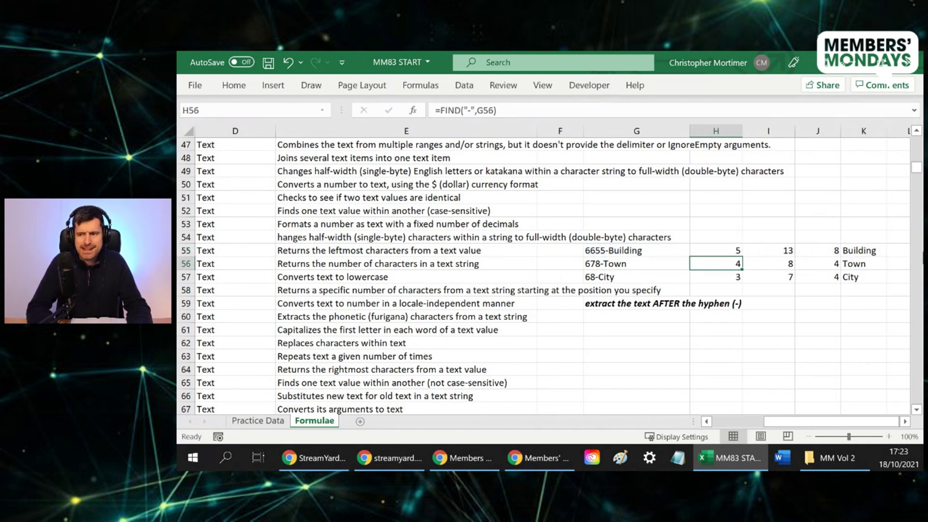
pyautogui.press('Left')
pyautogui.press('Down')
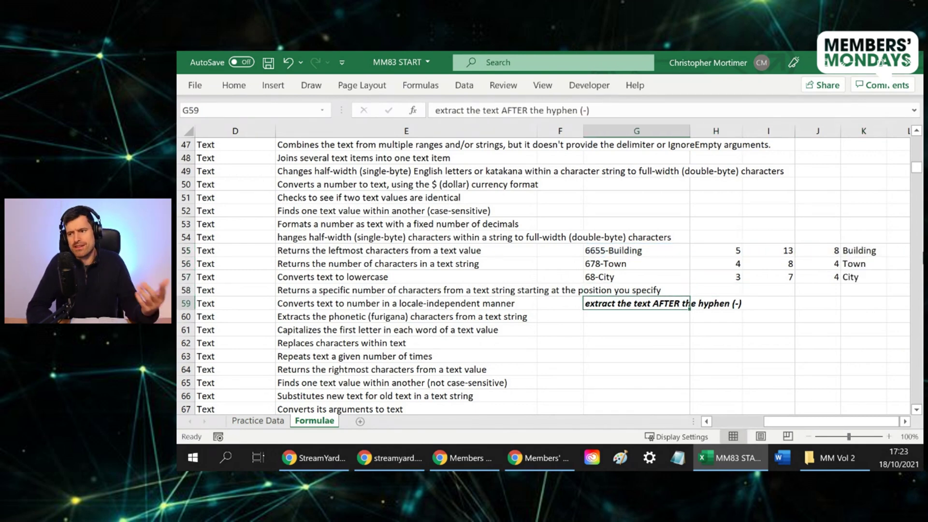
pyautogui.hotkey('shift', 'Right')
pyautogui.press('Up')
pyautogui.press('Up')
pyautogui.press('Up')
pyautogui.press('Up')
pyautogui.press('Up')
pyautogui.press('Right')
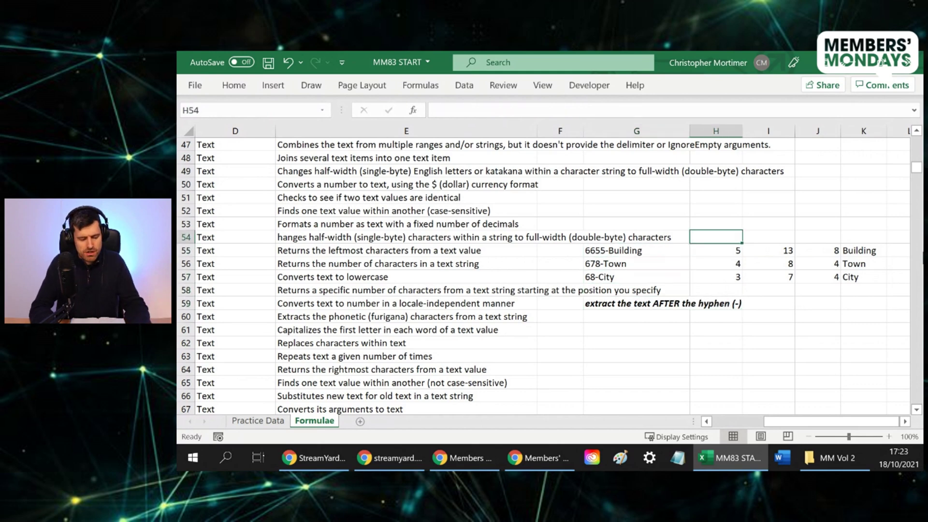
pyautogui.write('FIND')
pyautogui.press('Return')
pyautogui.press('Up')
pyautogui.press('Right')
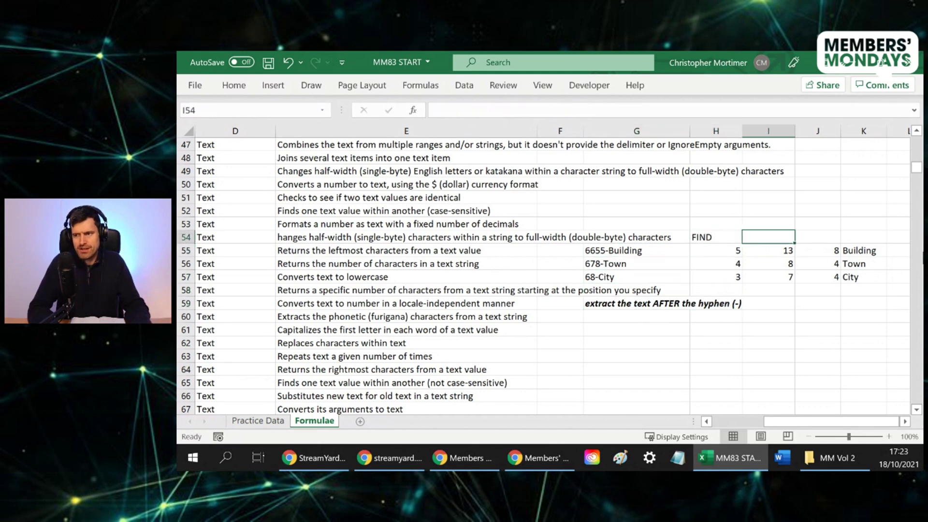
pyautogui.write('LEN')
pyautogui.press('Return')
pyautogui.press('Up')
pyautogui.press('Right')
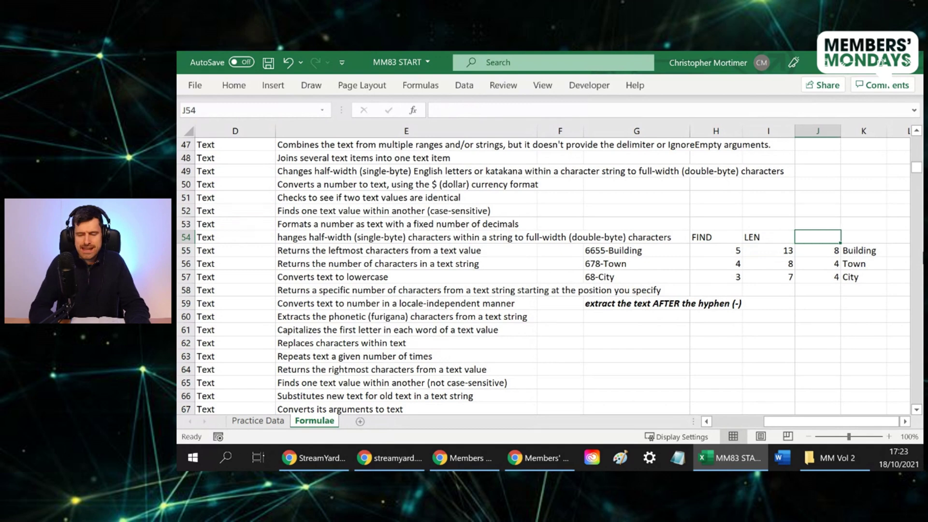
# - Label the character count column No. Chars in J54 and the extracted text column RIGHT in K54
pyautogui.write('RIG')
pyautogui.press('BackSpace')
pyautogui.press('BackSpace')
pyautogui.press('BackSpace')
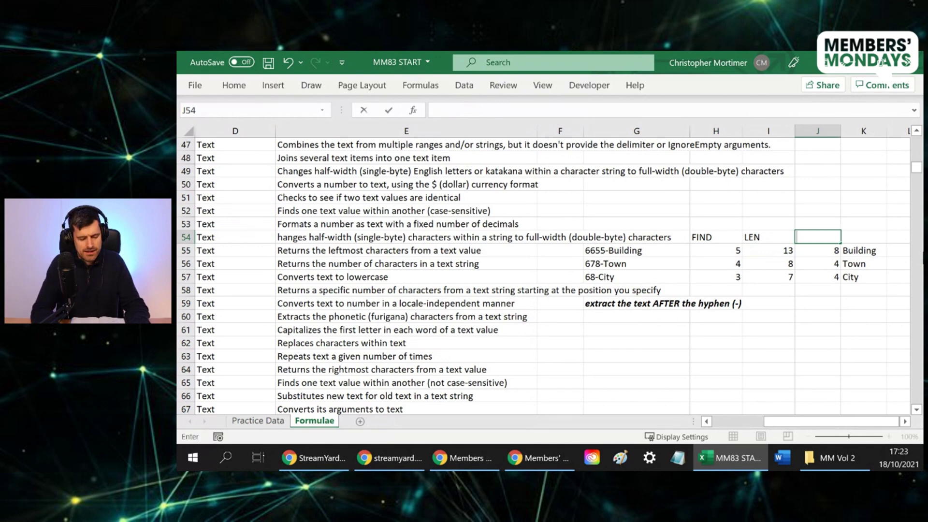
pyautogui.write('No. Chars')
pyautogui.press('Tab')
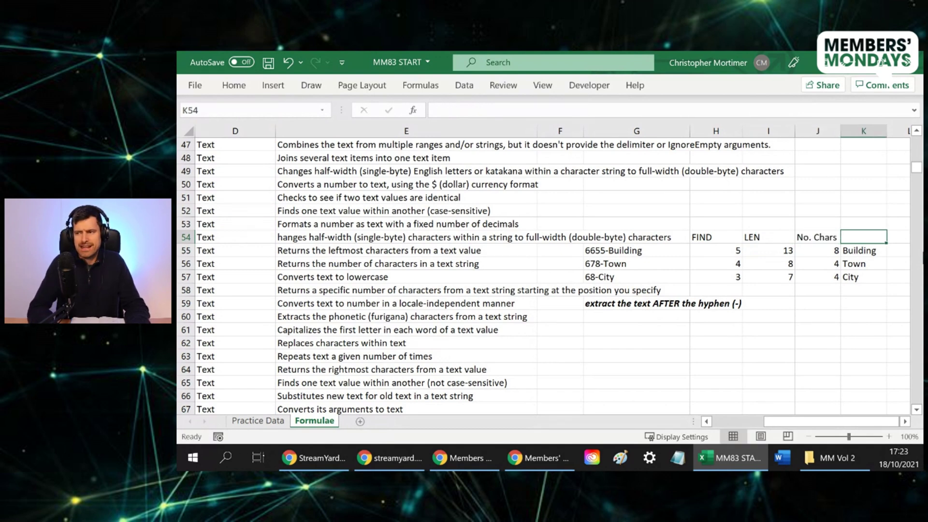
pyautogui.write('RIGHT')
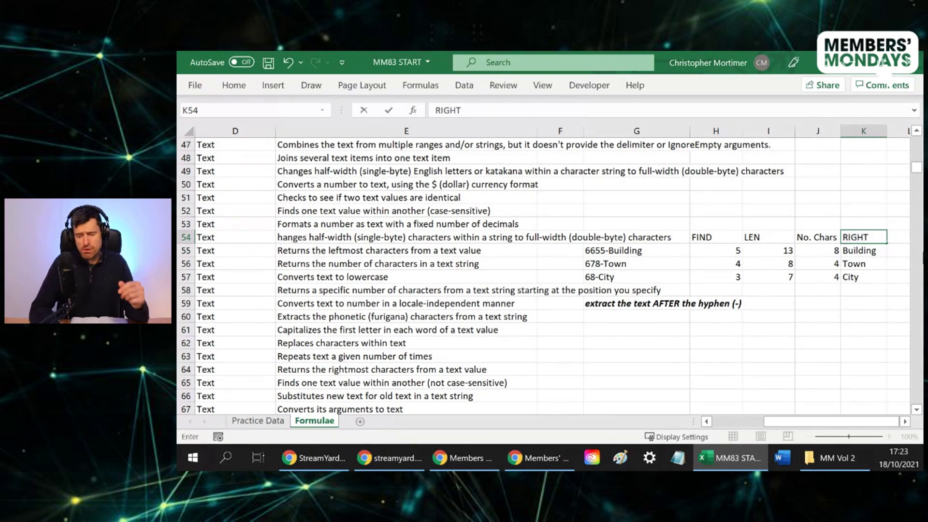
pyautogui.press('Return')
# - Inspect the FIND, LEN, subtraction and RIGHT formulas in H55:K55 and the RIGHT formula in K57 for their cell references
pyautogui.press('F2')
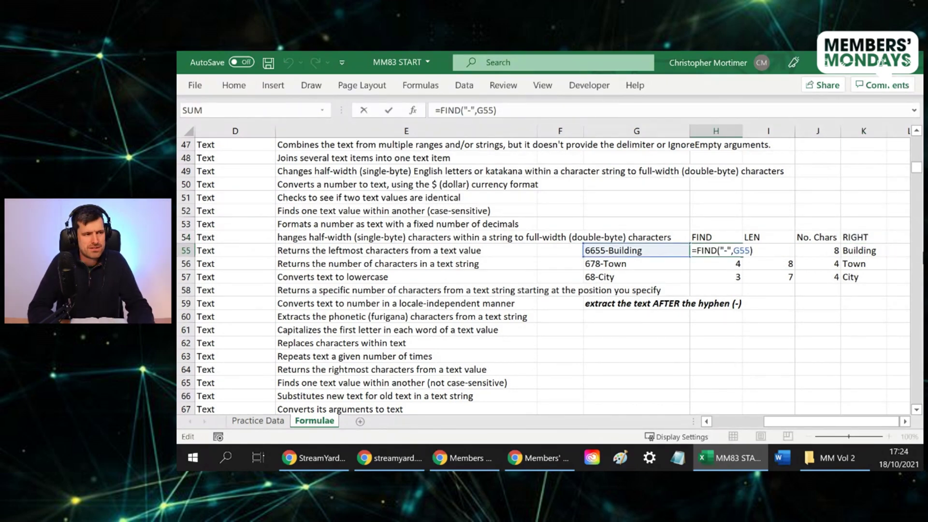
pyautogui.press('Tab')
pyautogui.press('F2')
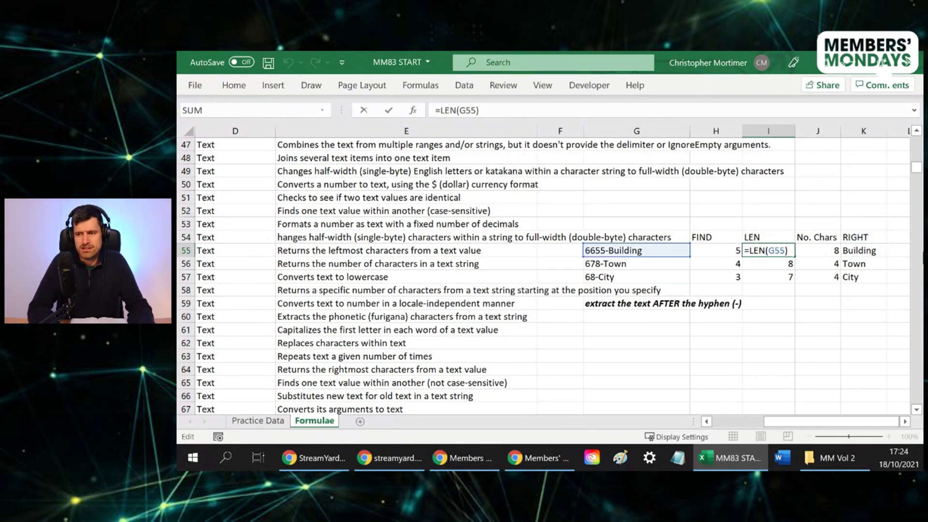
pyautogui.press('Tab')
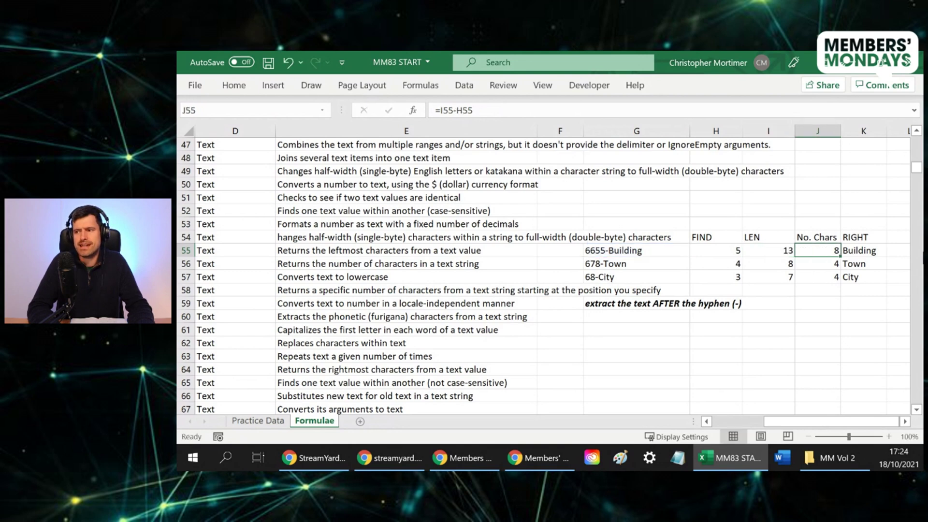
pyautogui.press('F2')
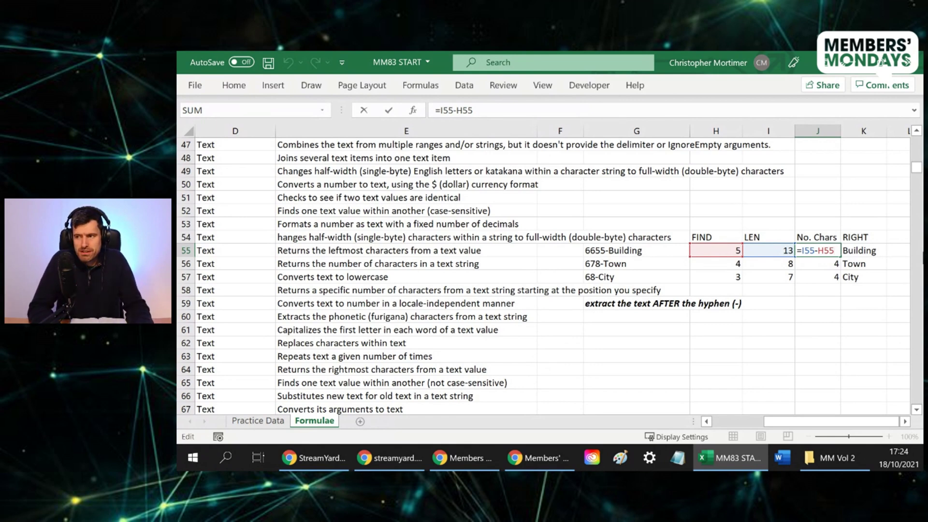
pyautogui.press('Tab')
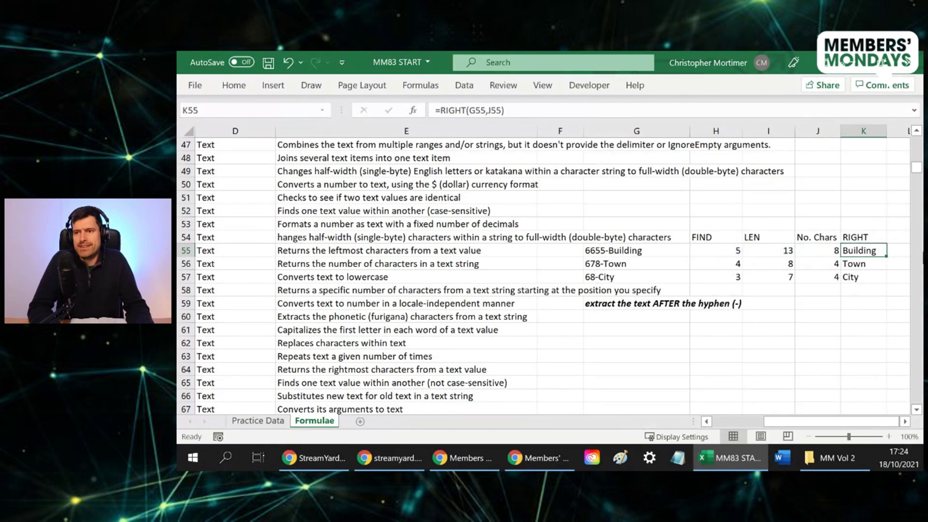
pyautogui.press('F2')
pyautogui.press('Escape')
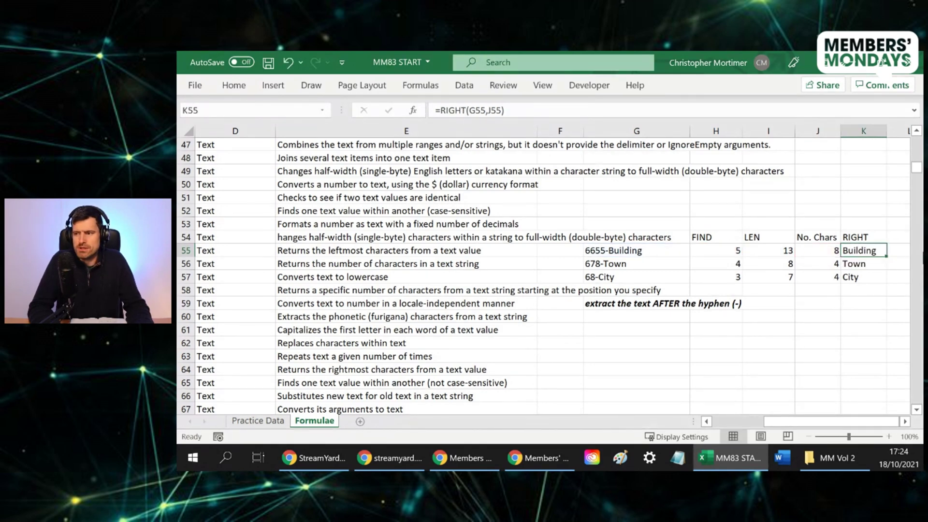
pyautogui.press('Down')
pyautogui.press('Down')
pyautogui.press('F2')
pyautogui.press('Escape')
# - Review how the helper columns in H55:J55 break down the code in G55 and feed the extraction in K55
pyautogui.press('Up')
pyautogui.press('Up')
pyautogui.press('Left')
pyautogui.press('Left')
pyautogui.press('Left')
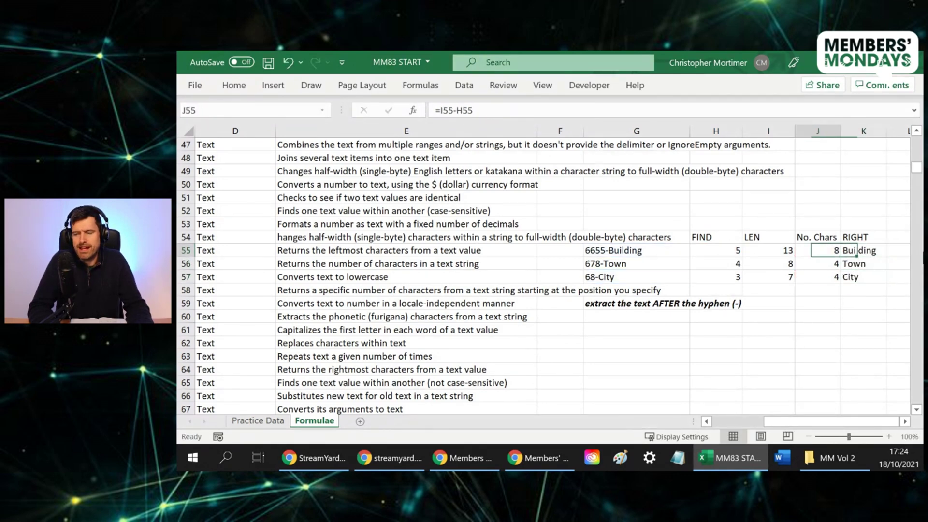
pyautogui.hotkey('shift', 'Right')
pyautogui.hotkey('shift', 'Right')
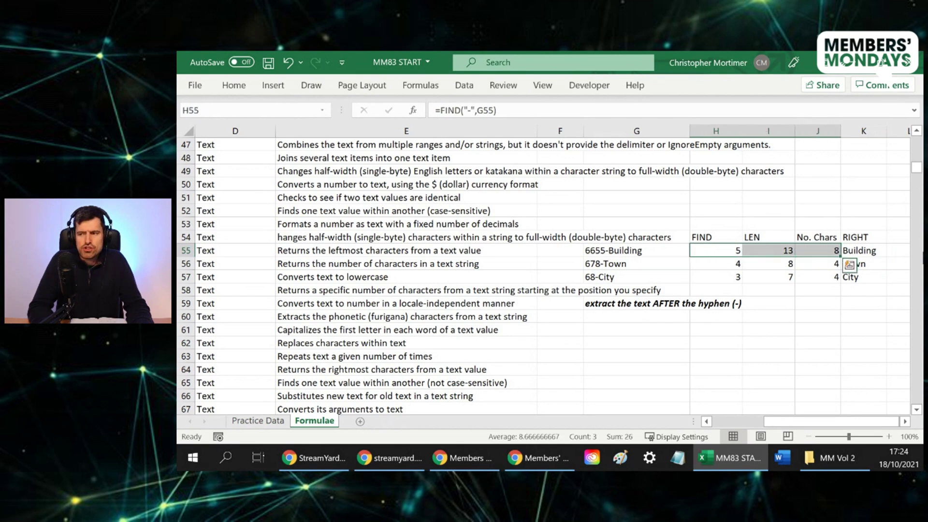
pyautogui.press('Right')
pyautogui.press('Left')
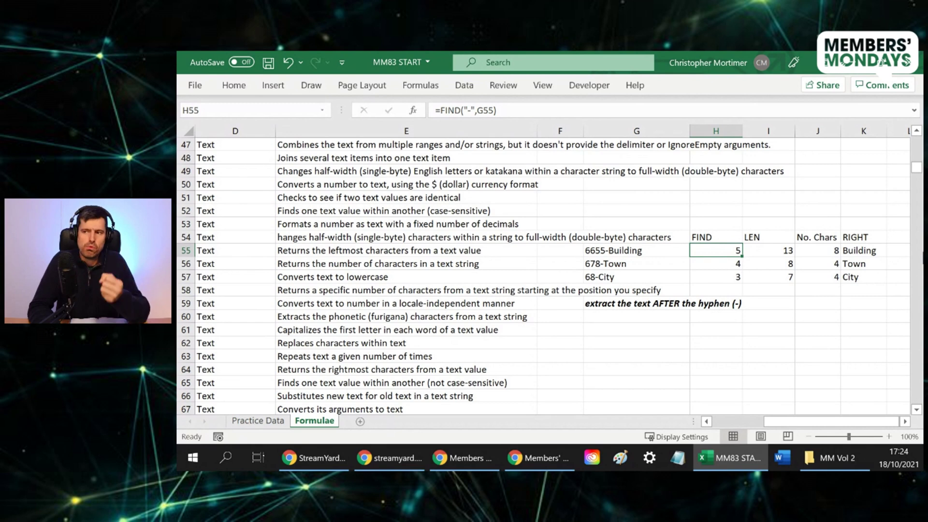
pyautogui.press('Right')
pyautogui.press('Right')
pyautogui.press('Right')
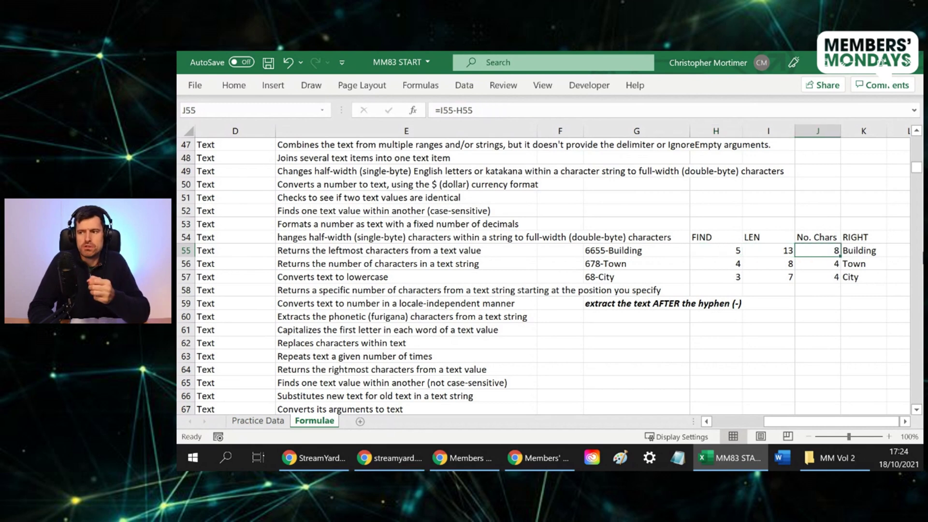
pyautogui.press('Left')
pyautogui.press('Left')
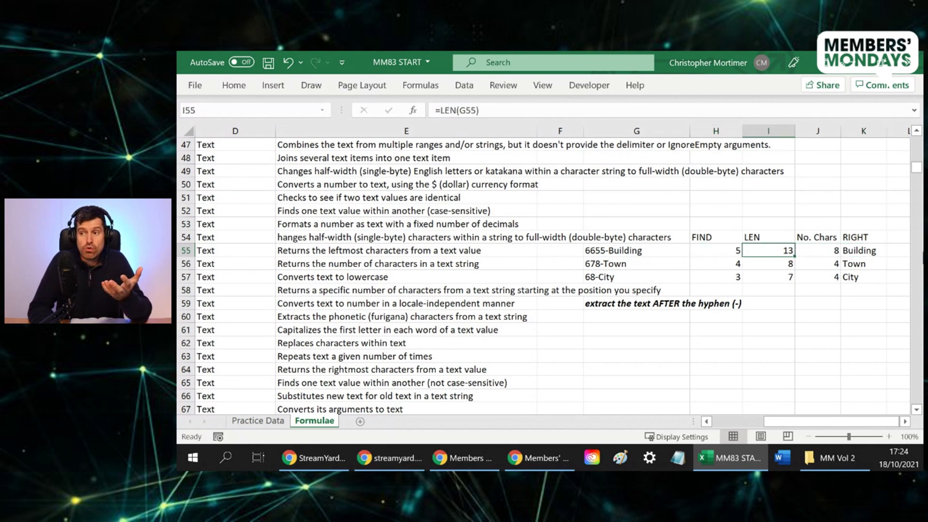
pyautogui.press('Left')
pyautogui.hotkey('shift', 'Right')
pyautogui.hotkey('shift', 'Right')
pyautogui.hotkey('shift', 'Right')
pyautogui.press('Left')
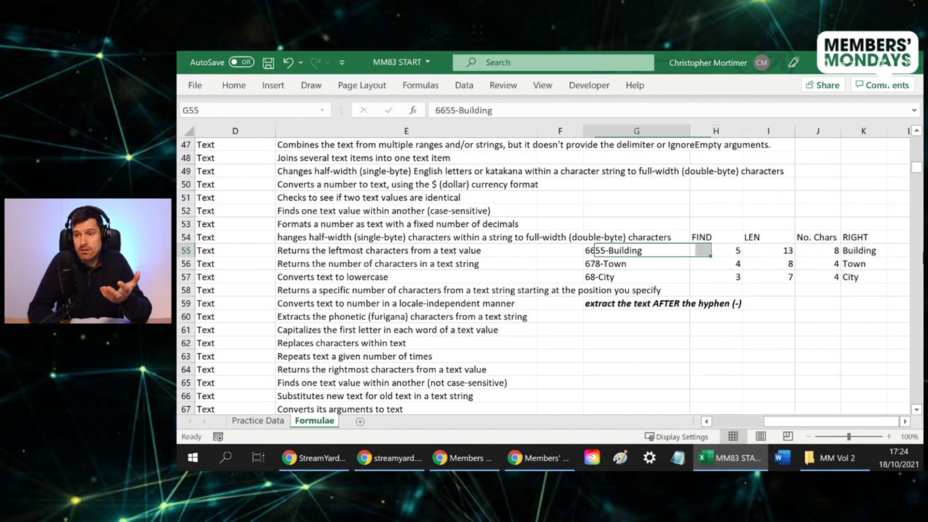
pyautogui.press('Right')
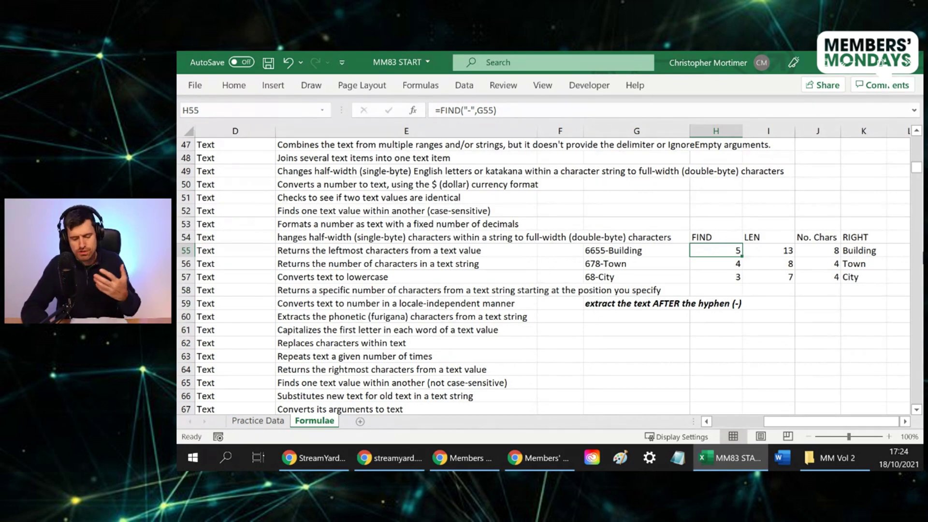
pyautogui.click(769, 251)
pyautogui.click(817, 250)
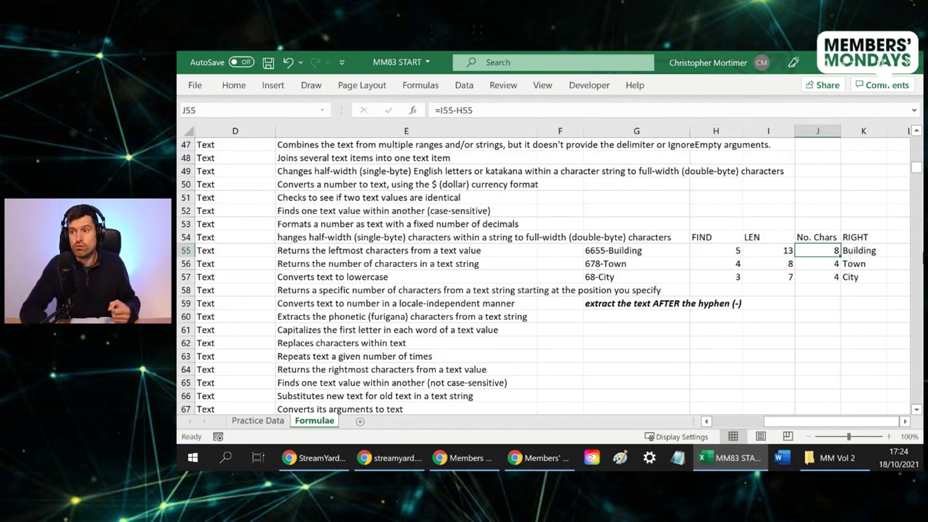
pyautogui.click(716, 250)
pyautogui.click(768, 250)
pyautogui.click(818, 250)
pyautogui.click(863, 250)
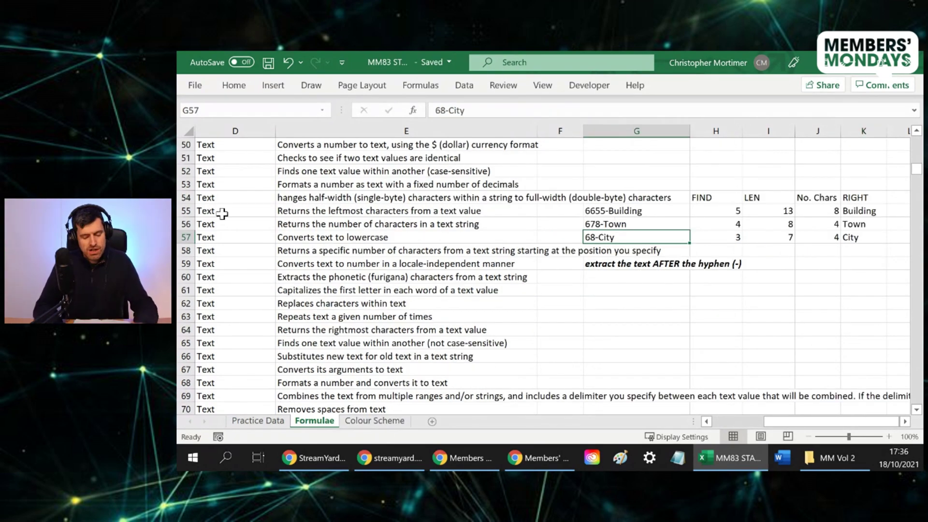
pyautogui.hotkey('ctrl', 'c')
pyautogui.press('Down')
pyautogui.press('Down')
pyautogui.press('Down')
pyautogui.press('Down')
pyautogui.press('Down')
pyautogui.press('Escape')
# - Copy the three sample codes from G55:G57 to G61:G63
pyautogui.press('Up')
pyautogui.press('Up')
pyautogui.press('Up')
pyautogui.press('Up')
pyautogui.press('Up')
pyautogui.press('Up')
pyautogui.press('Up')
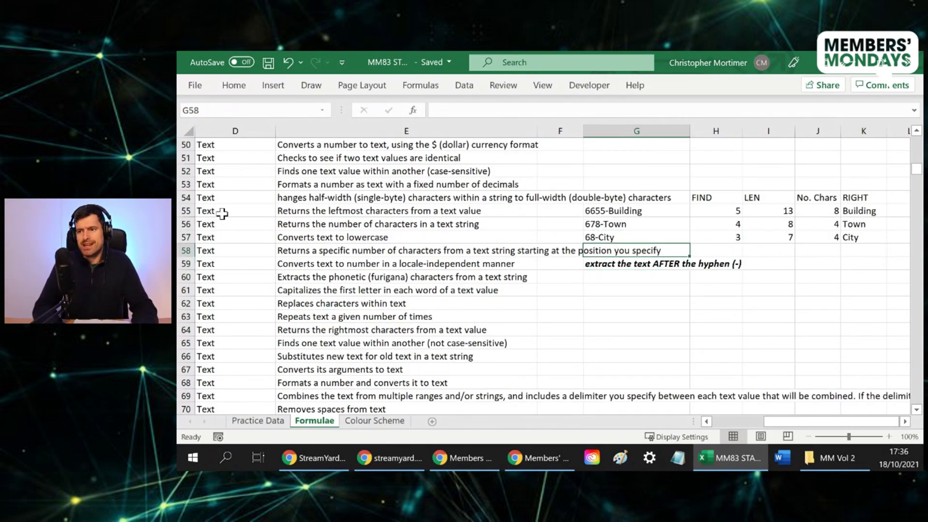
pyautogui.hotkey('shift', 'Down')
pyautogui.hotkey('shift', 'Down')
pyautogui.hotkey('ctrl', 'c')
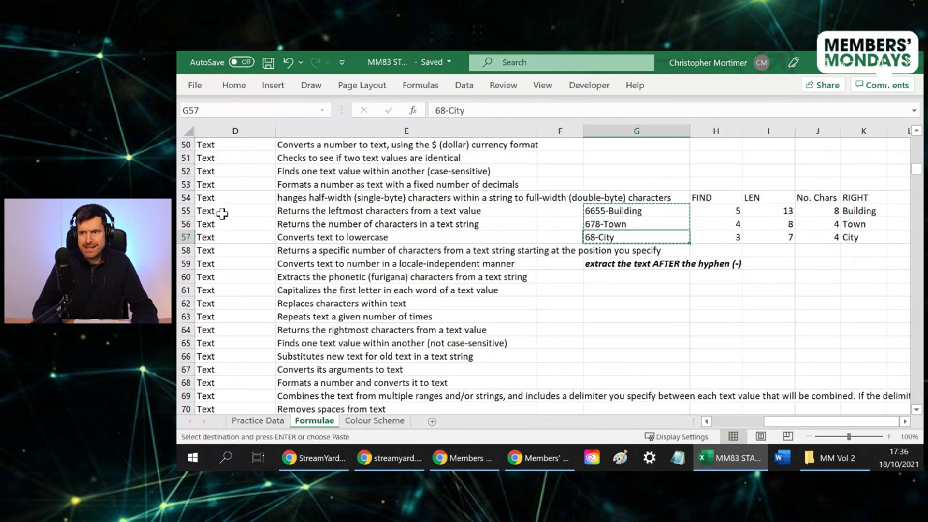
pyautogui.press('Down')
pyautogui.press('Down')
pyautogui.press('Down')
pyautogui.press('Down')
pyautogui.press('Down')
pyautogui.press('Down')
pyautogui.hotkey('shift', 'Down')
pyautogui.hotkey('shift', 'Down')
pyautogui.press('Return')
pyautogui.press('Left')
pyautogui.press('Right')
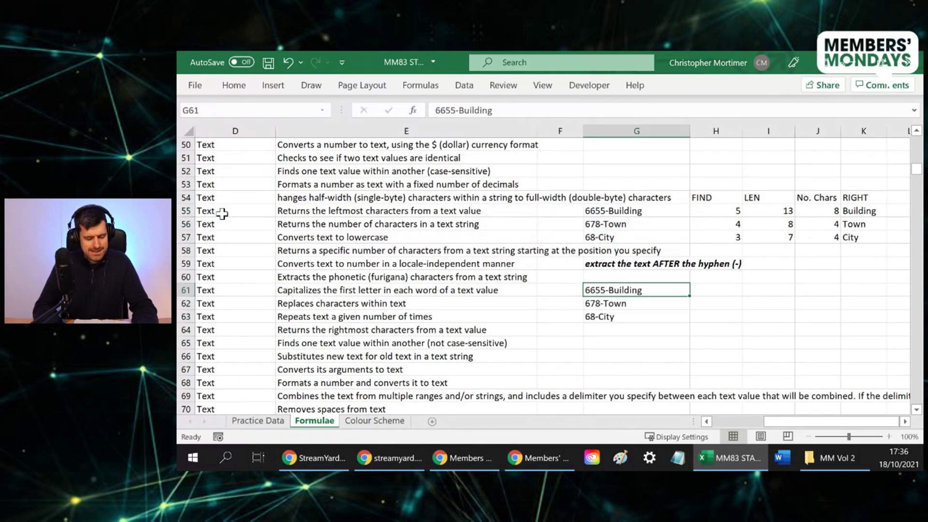
# - Append -AB, -CD and -EF to the copied codes in G61, G62 and G63 respectively
pyautogui.press('F2')
pyautogui.write('-')
pyautogui.write('AB')
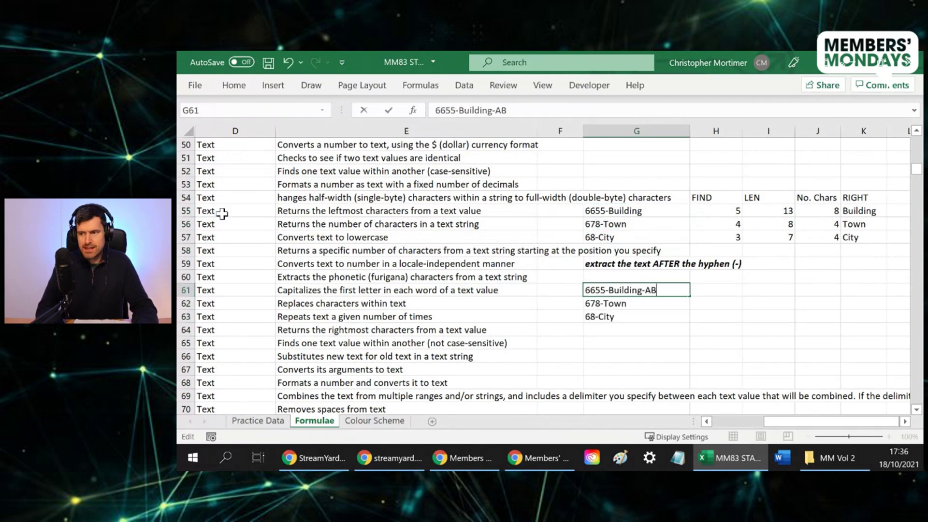
pyautogui.press('Return')
pyautogui.press('F2')
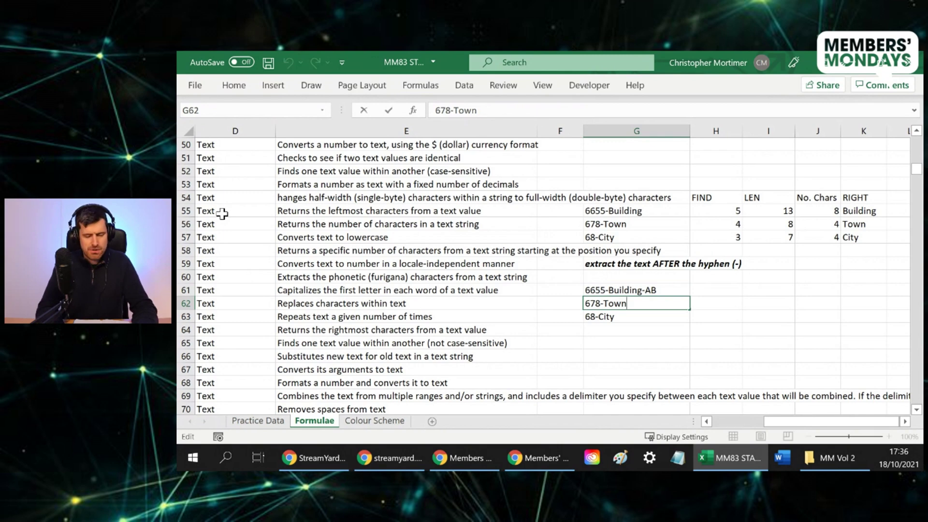
pyautogui.write('-CD')
pyautogui.press('Return')
pyautogui.press('F2')
pyautogui.write('-EF')
pyautogui.press('Return')
pyautogui.press('Down')
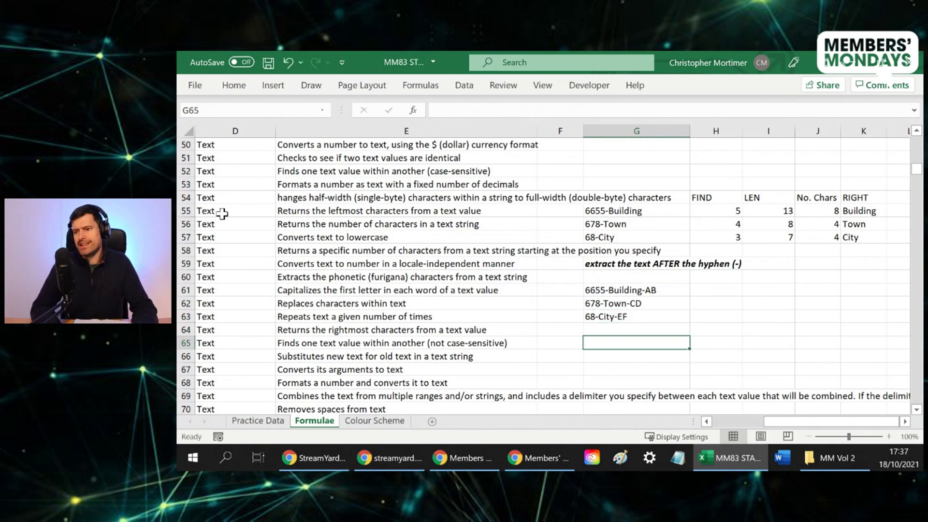
# - Enter the bold italic instruction "extract the text BETWEEN the hyphen" in G65 below the second set of codes
pyautogui.write('extract ')
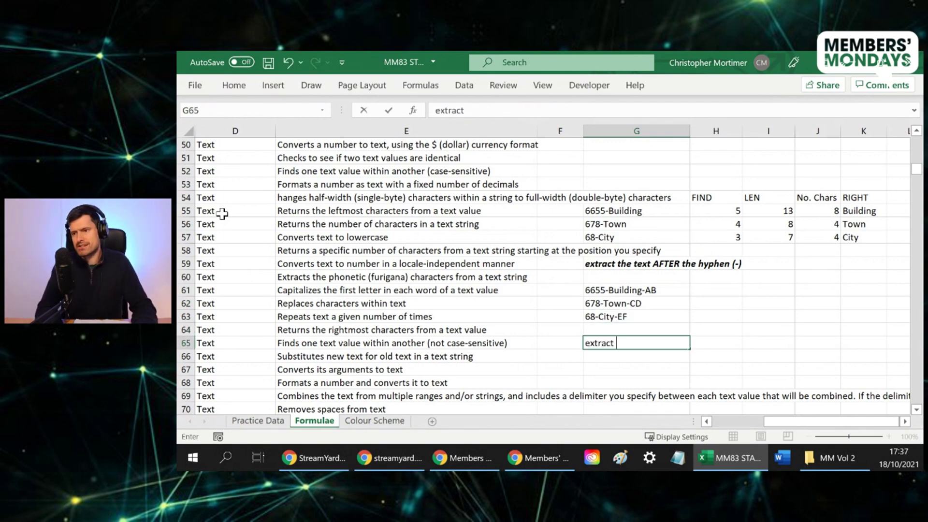
pyautogui.write('the text BETW')
pyautogui.press('BackSpace')
pyautogui.press('BackSpace')
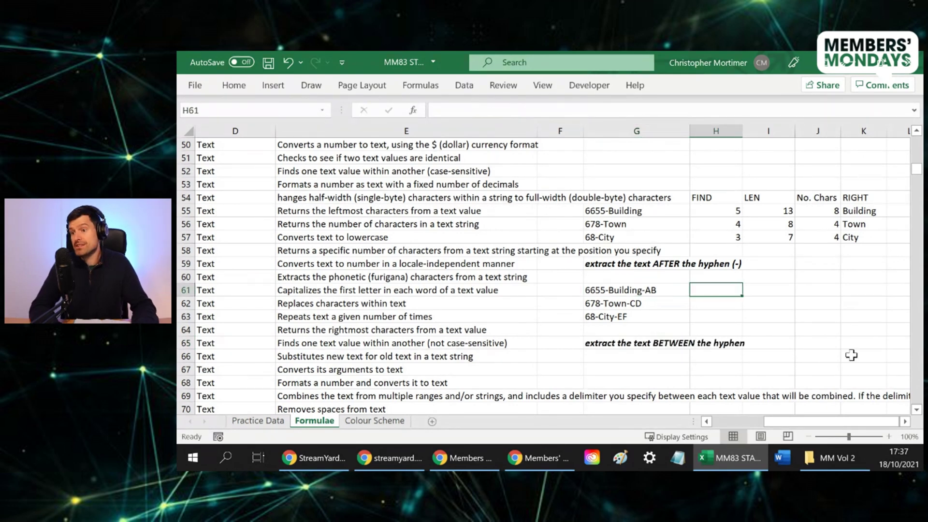
pyautogui.press('Up')
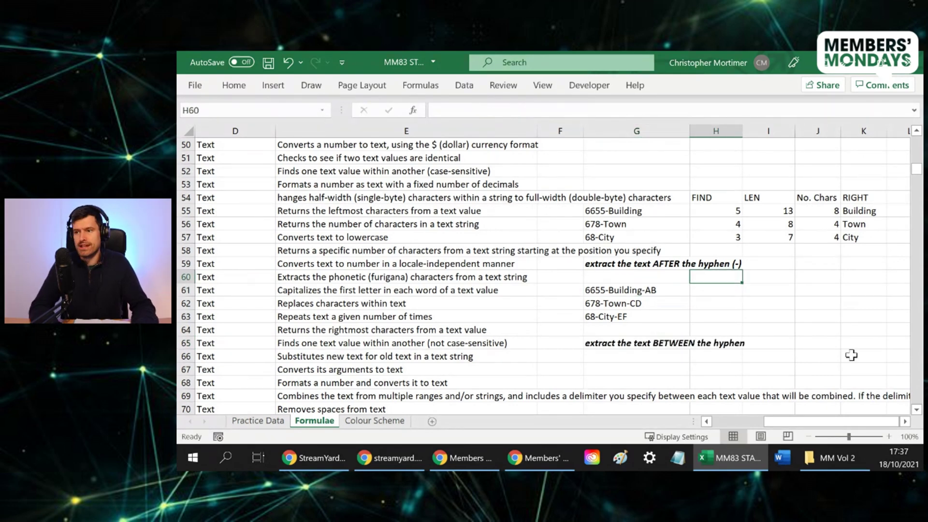
# - Add the column headings "1st -" in H60 and "2nd -" in I60
pyautogui.write('1st -')
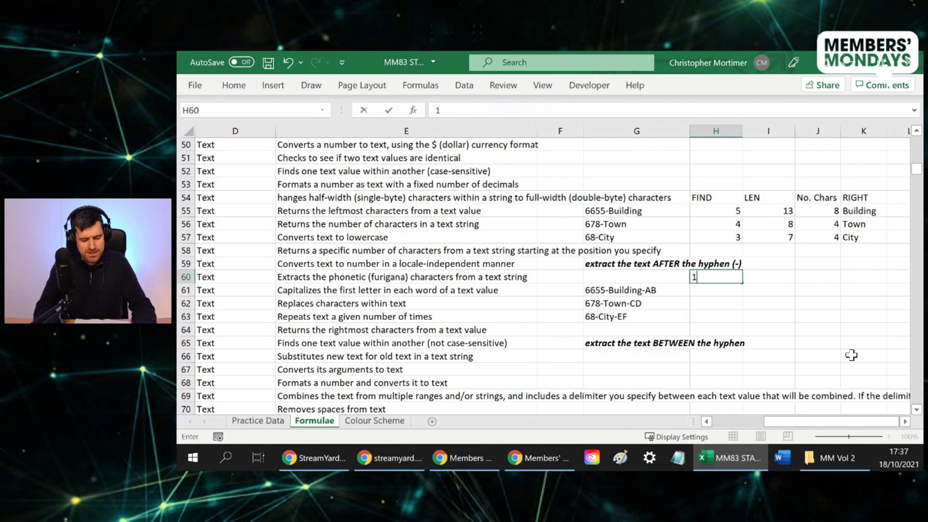
pyautogui.press('Tab')
pyautogui.write('2nd ')
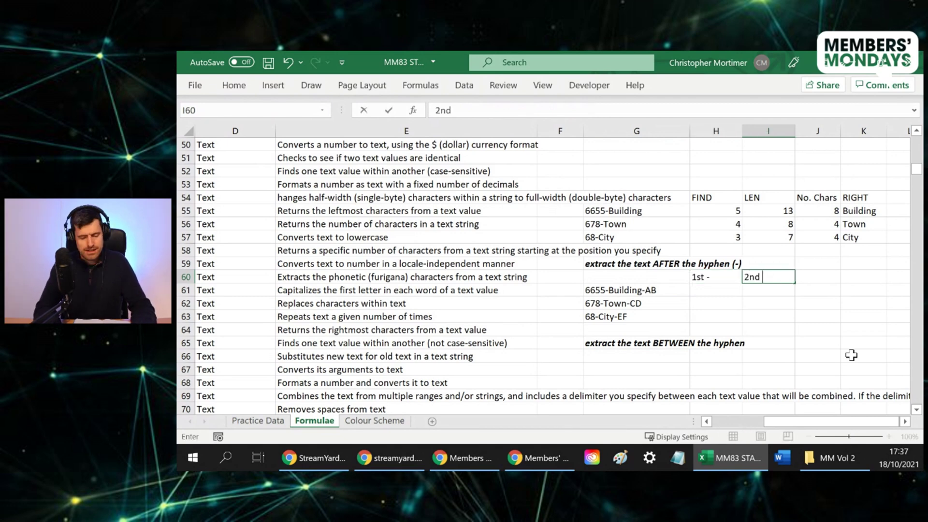
pyautogui.write('-')
pyautogui.press('Return')
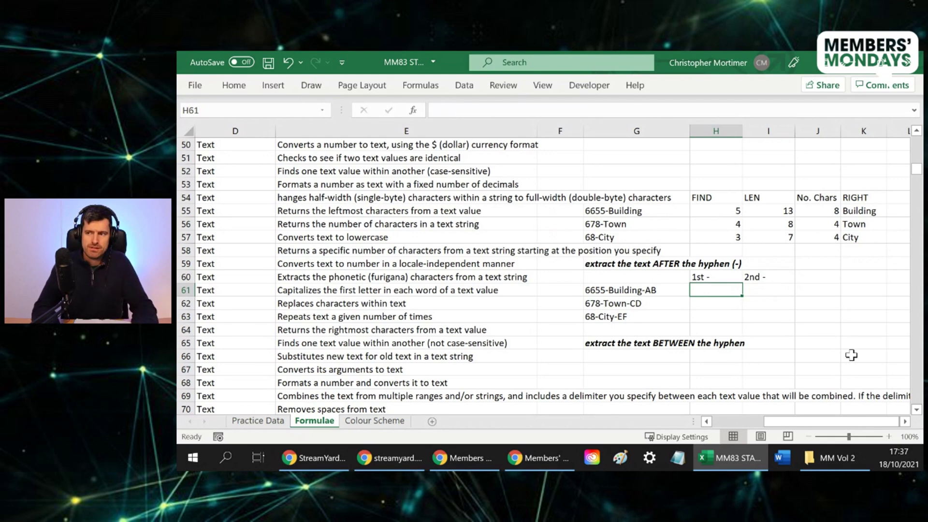
# - Find the first hyphen's position with =SEARCH("-",G61) in H61 and fill the formula down to H63
pyautogui.write('=find(')
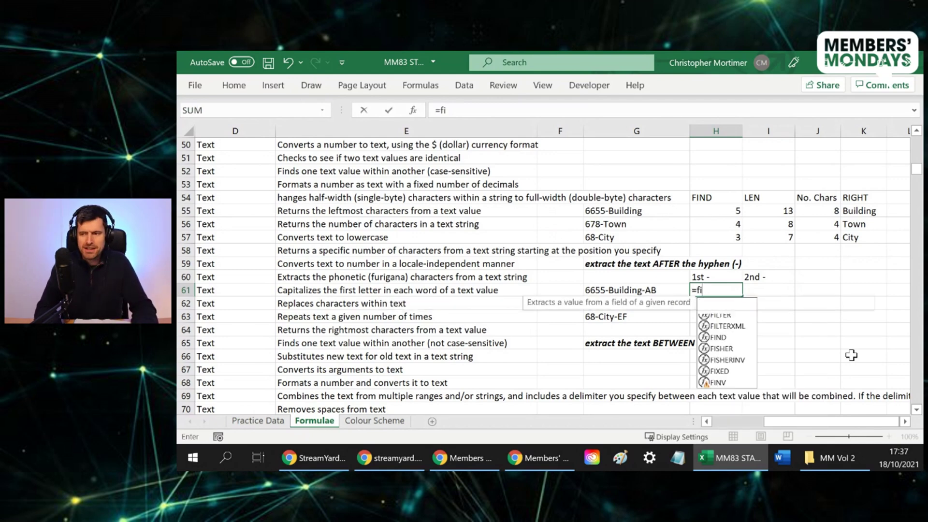
pyautogui.press('BackSpace')
pyautogui.press('BackSpace')
pyautogui.press('BackSpace')
pyautogui.press('BackSpace')
pyautogui.press('BackSpace')
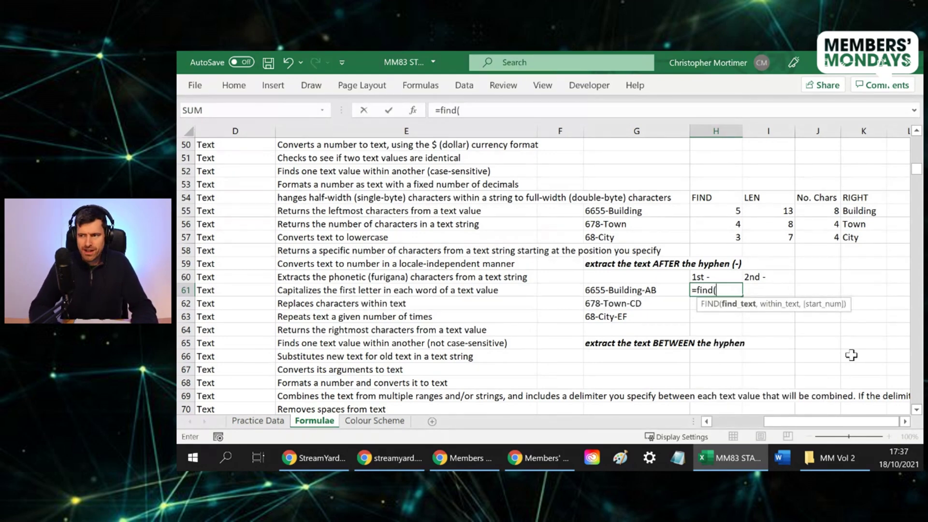
pyautogui.write('sea')
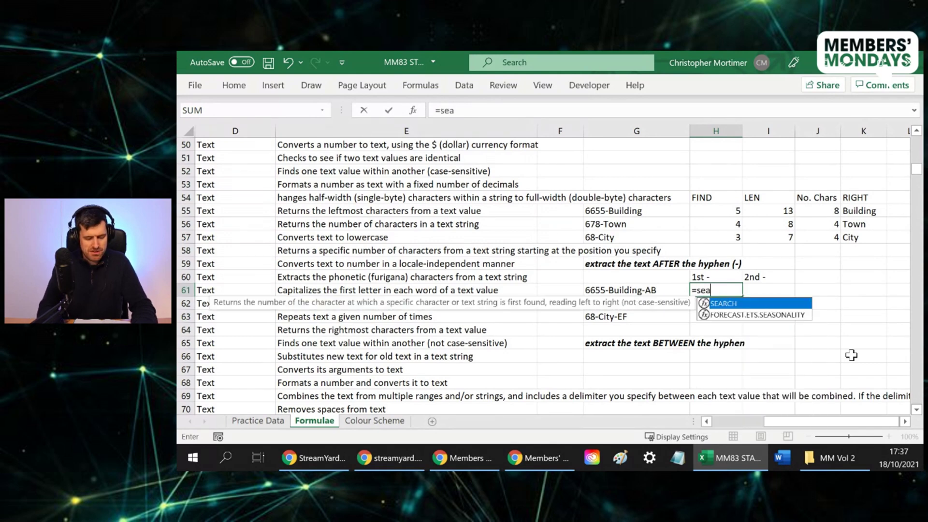
pyautogui.write('rch("-",')
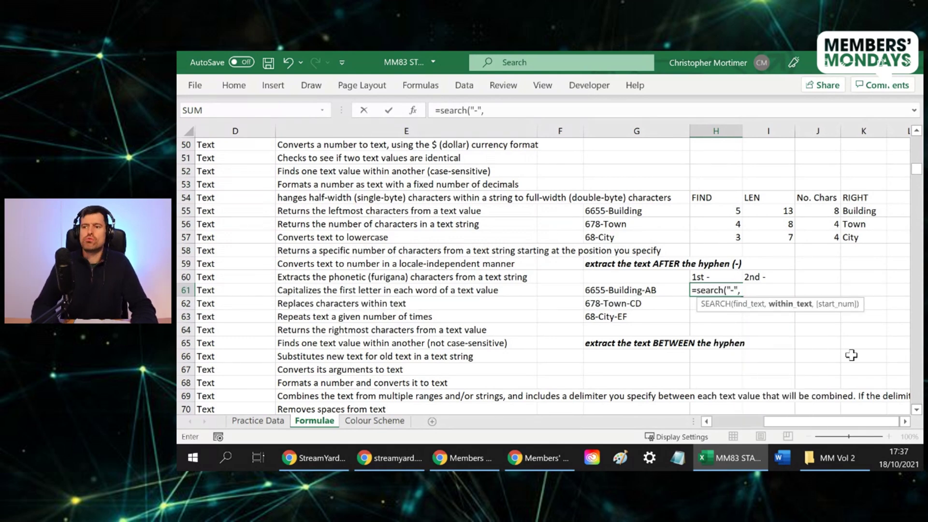
pyautogui.press('Left')
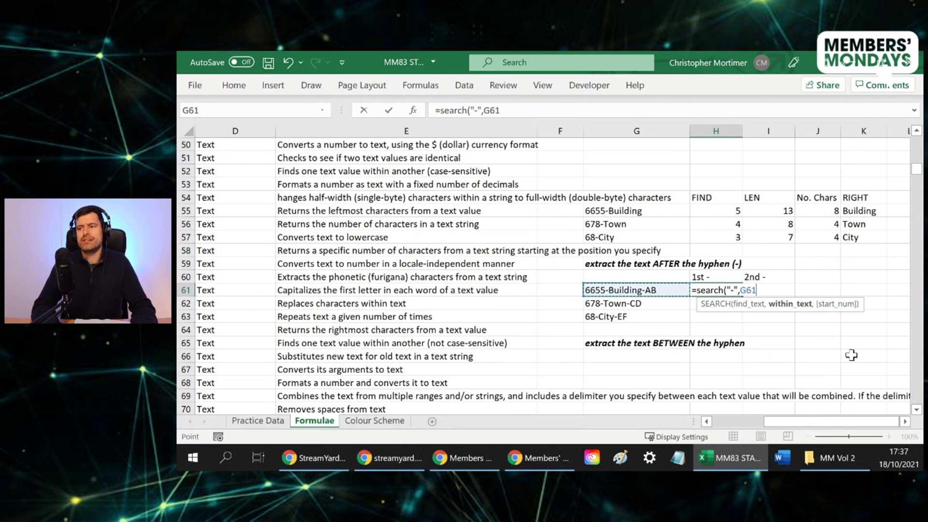
pyautogui.press('Return')
pyautogui.press('Up')
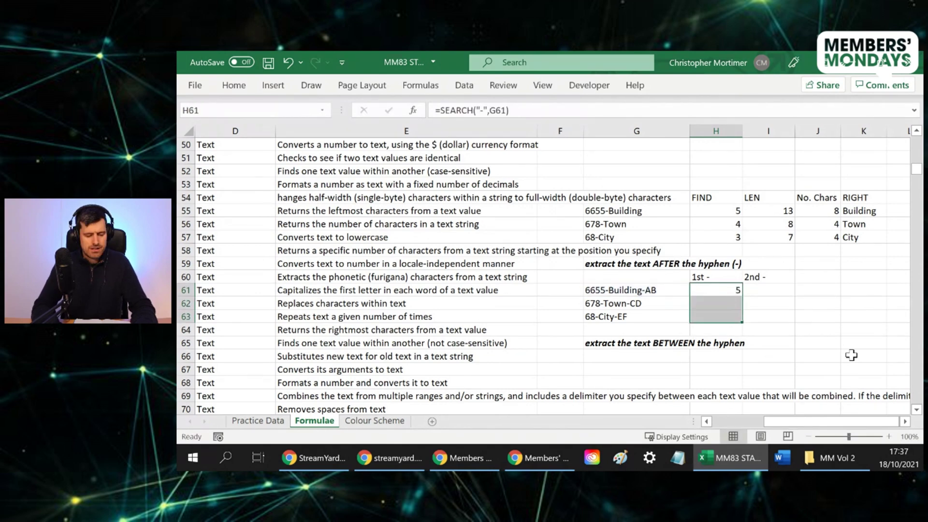
pyautogui.hotkey('ctrl', 'd')
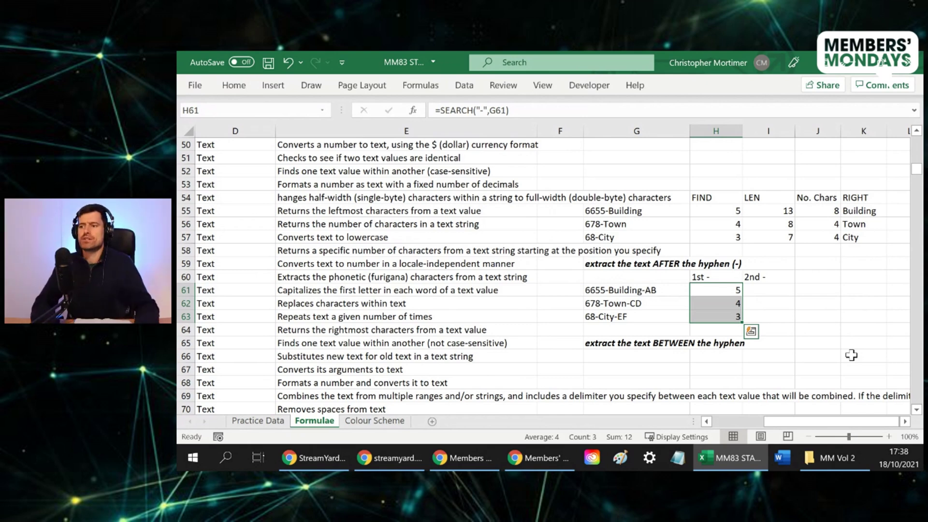
pyautogui.press('Up')
pyautogui.press('Up')
pyautogui.press('Up')
pyautogui.press('Down')
pyautogui.press('Down')
pyautogui.press('Down')
# - Enter =SEARCH("-",G61,H61) in I61, using the first hyphen's position as the start number
pyautogui.press('Right')
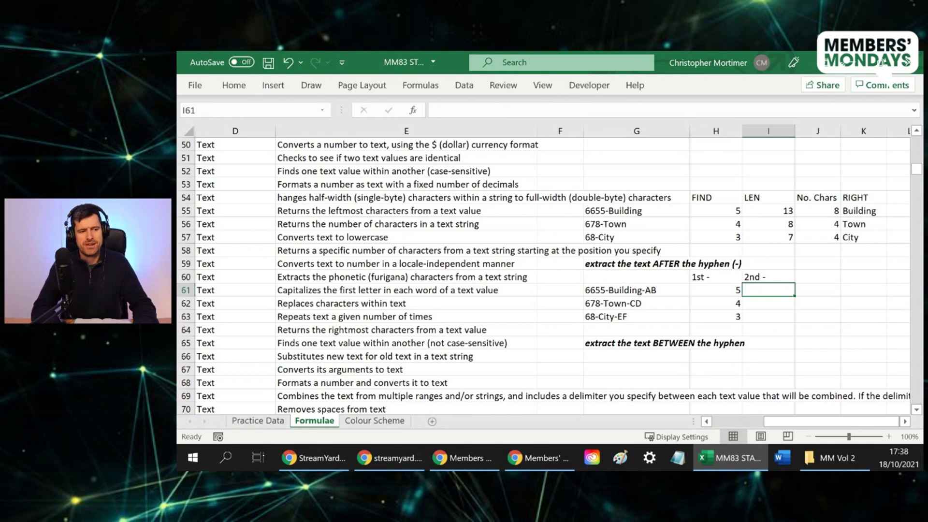
pyautogui.press('Left')
pyautogui.click(763, 291)
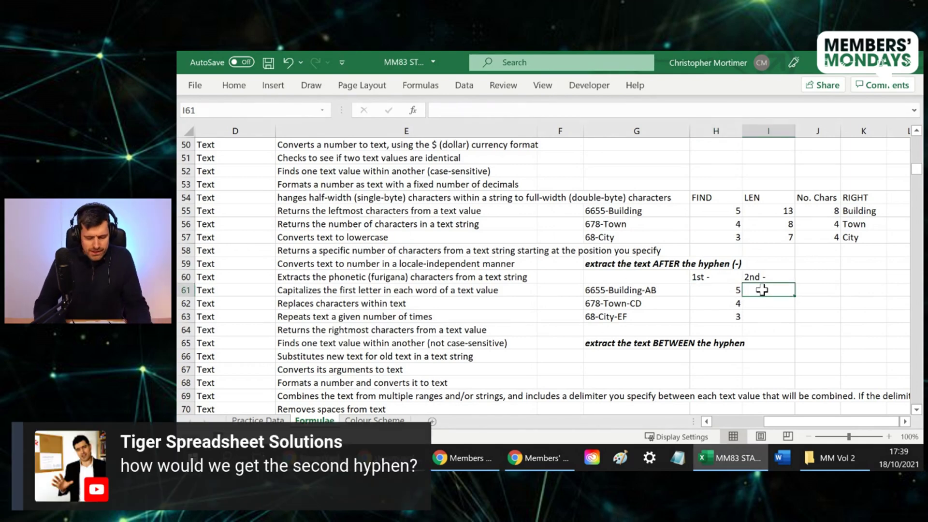
pyautogui.write('=search(')
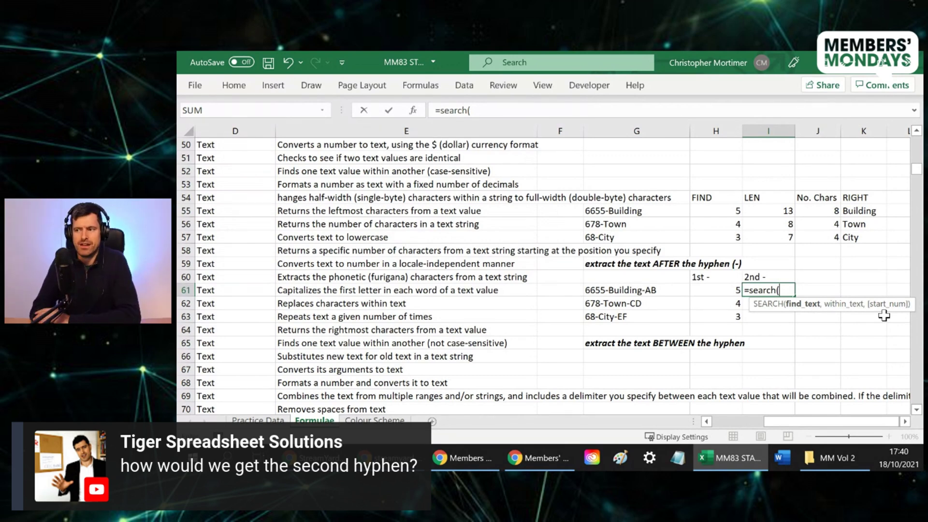
pyautogui.press('Left')
pyautogui.press('Left')
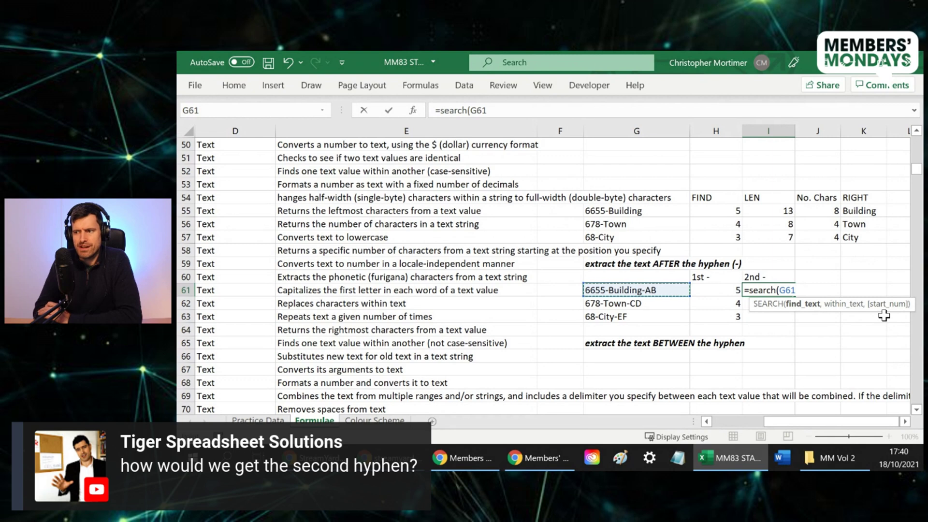
pyautogui.press('Right')
pyautogui.press('BackSpace')
pyautogui.press('BackSpace')
pyautogui.press('BackSpace')
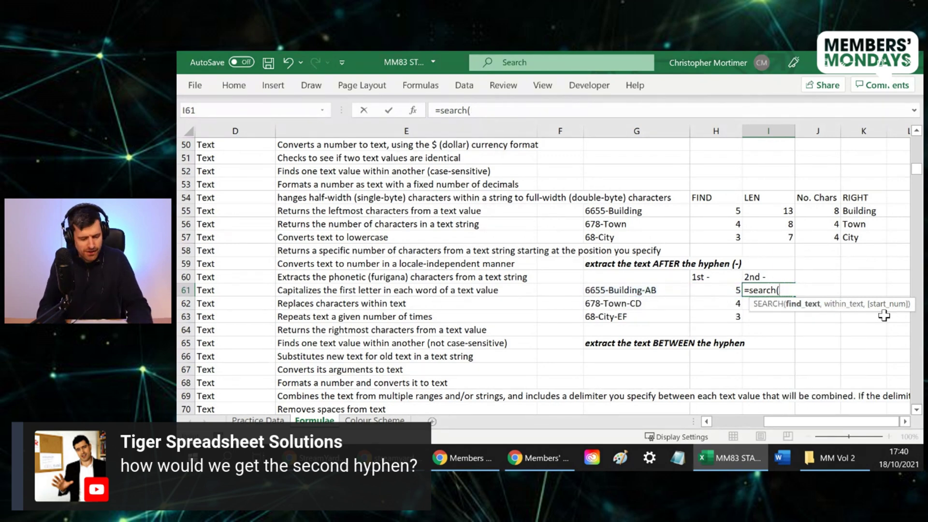
pyautogui.write('"-",')
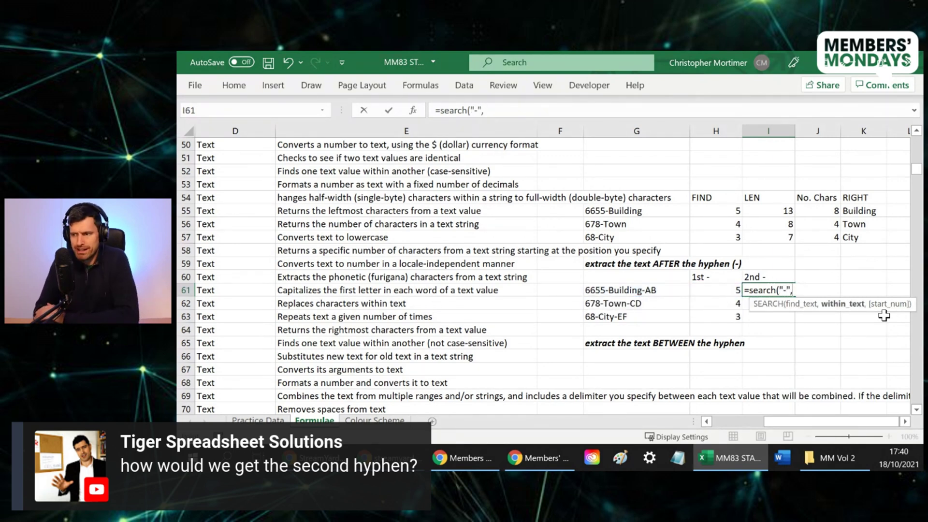
pyautogui.press('Left')
pyautogui.press('Left')
pyautogui.write(',')
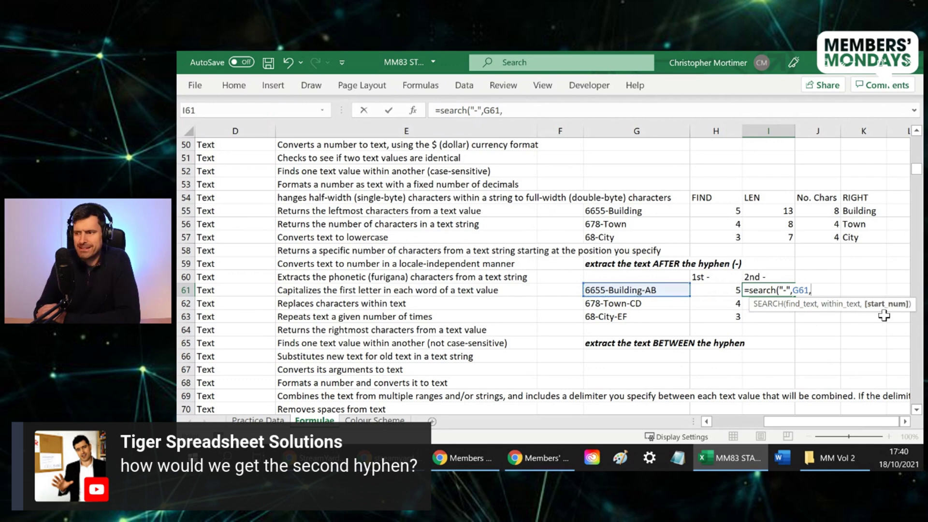
pyautogui.press('Left')
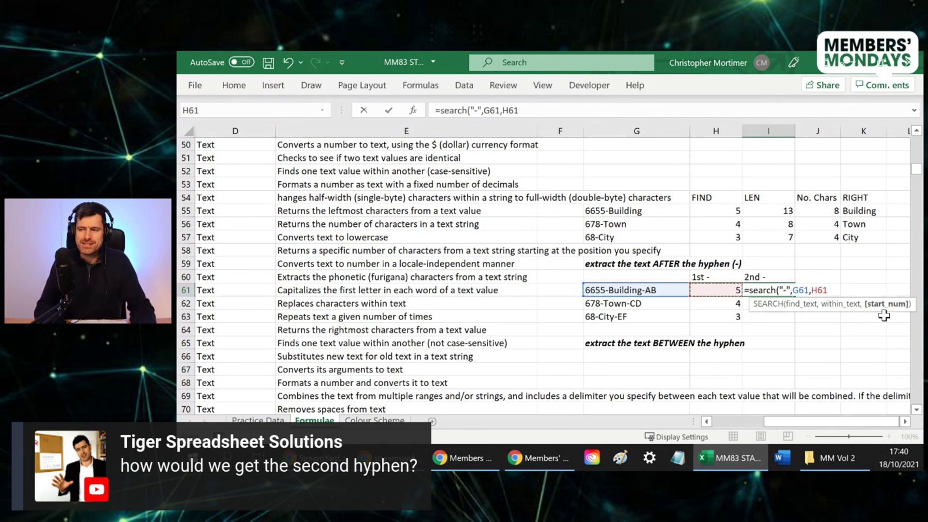
pyautogui.hotkey('ctrl', 'Return')
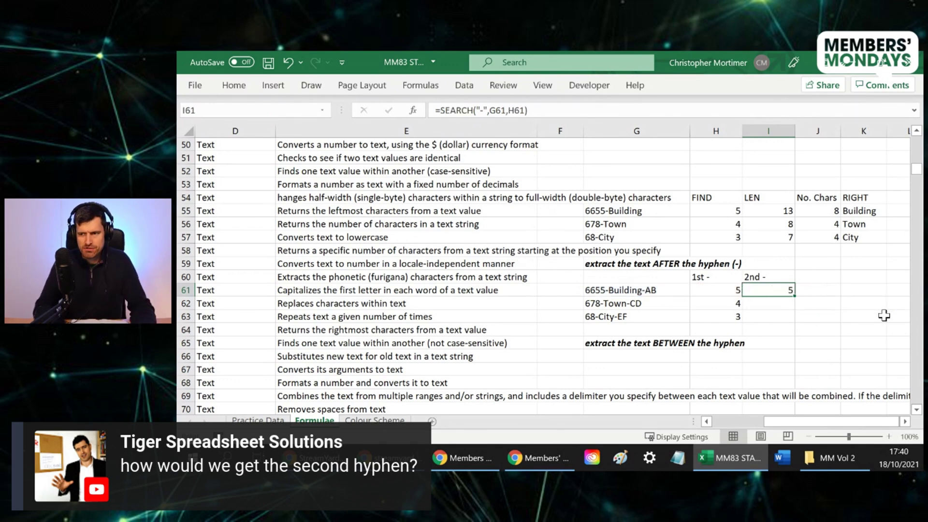
# - Change the start number in I61's SEARCH formula to H61+1 and fill the formula down to I63
pyautogui.click(527, 111)
pyautogui.write('+1')
pyautogui.hotkey('ctrl', 'Return')
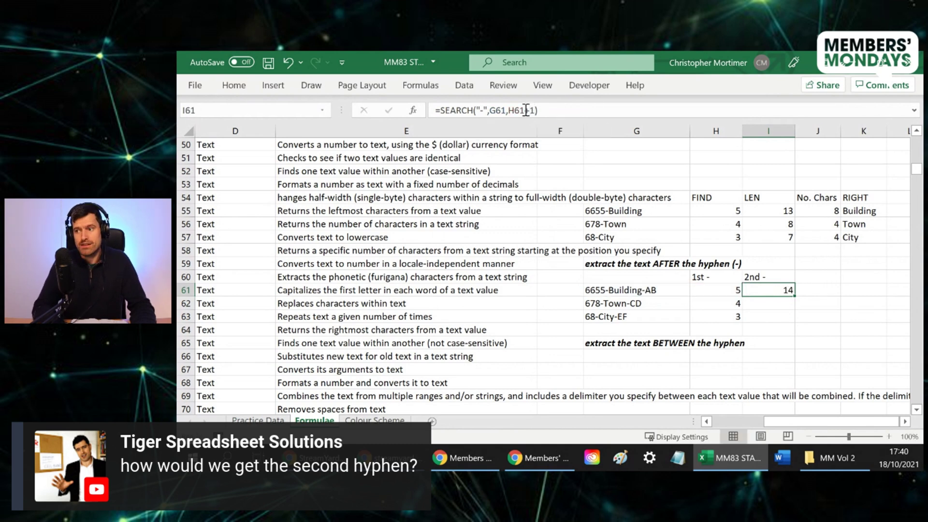
pyautogui.hotkey('shift', 'Down')
pyautogui.hotkey('shift', 'Down')
pyautogui.hotkey('ctrl', 'd')
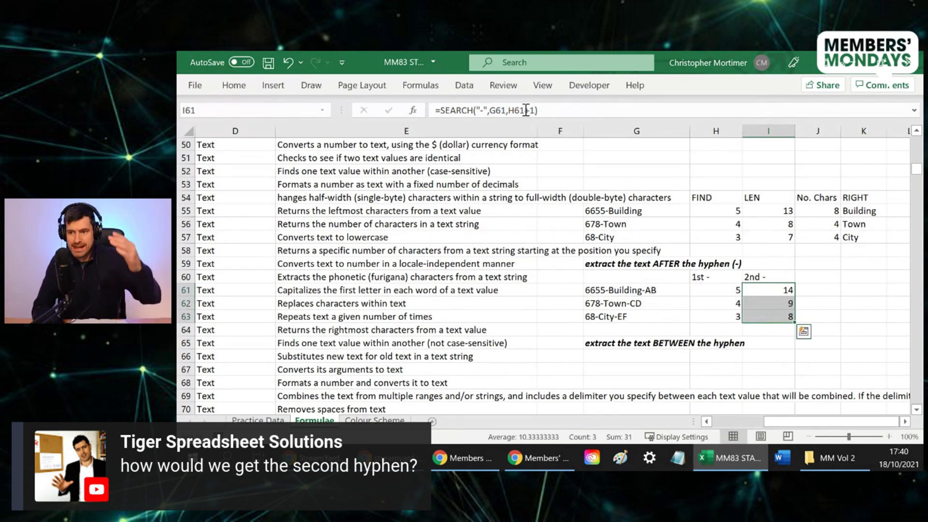
# - Step through the characters of the code in G61 to check where its second hyphen sits
pyautogui.press('Left')
pyautogui.press('Left')
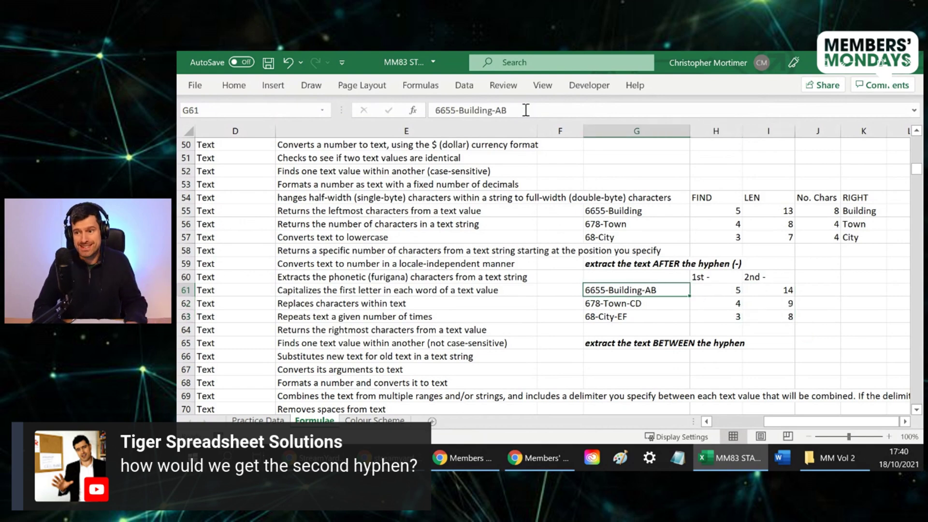
pyautogui.doubleClick(608, 289)
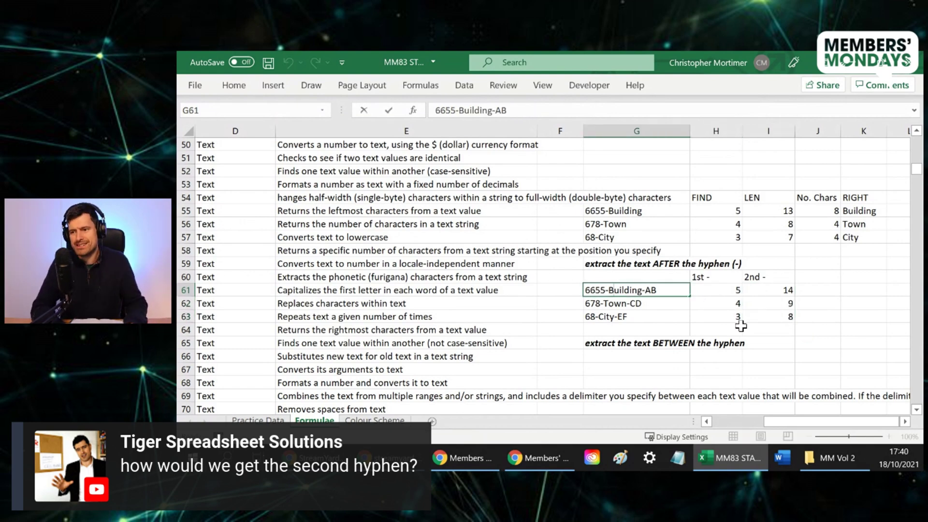
pyautogui.press('Right')
pyautogui.press('Right')
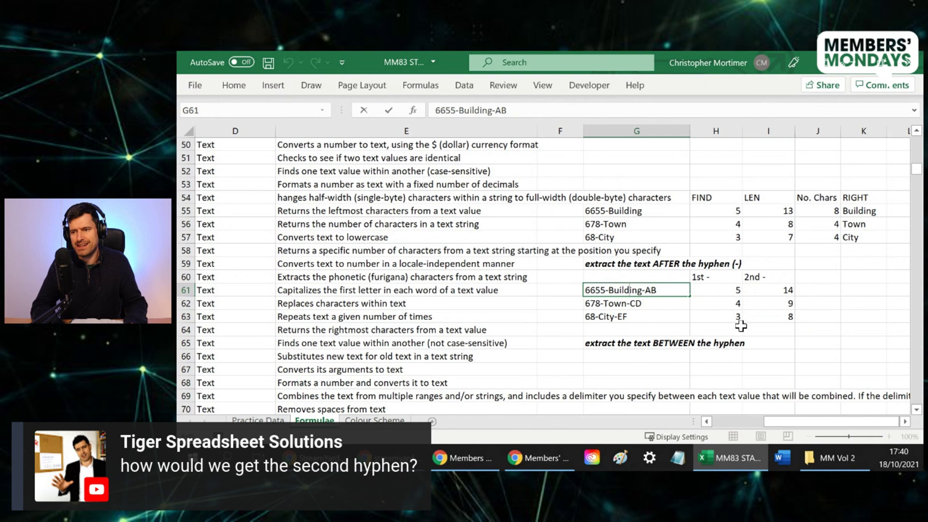
pyautogui.press('Right')
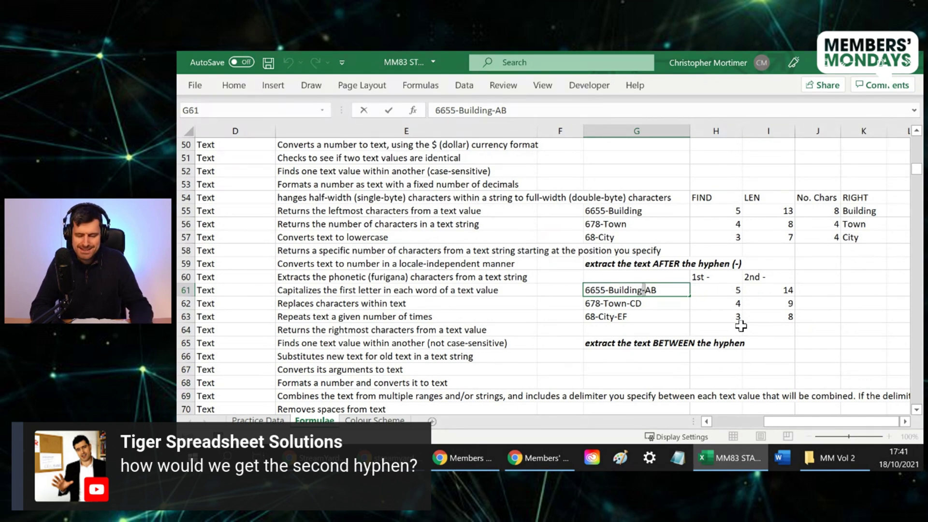
# - Inspect the start_num argument H61+1 in the SEARCH formula in I61
pyautogui.press('Tab')
pyautogui.press('Tab')
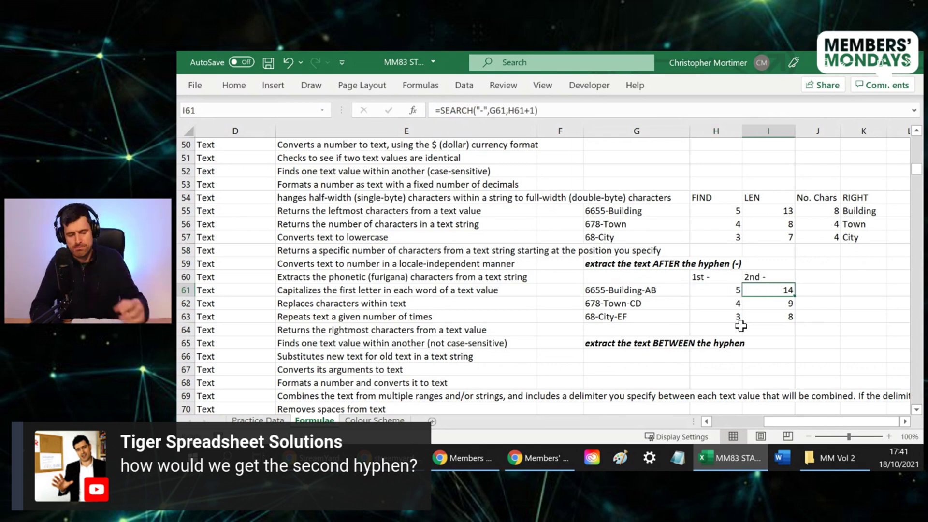
pyautogui.press('F2')
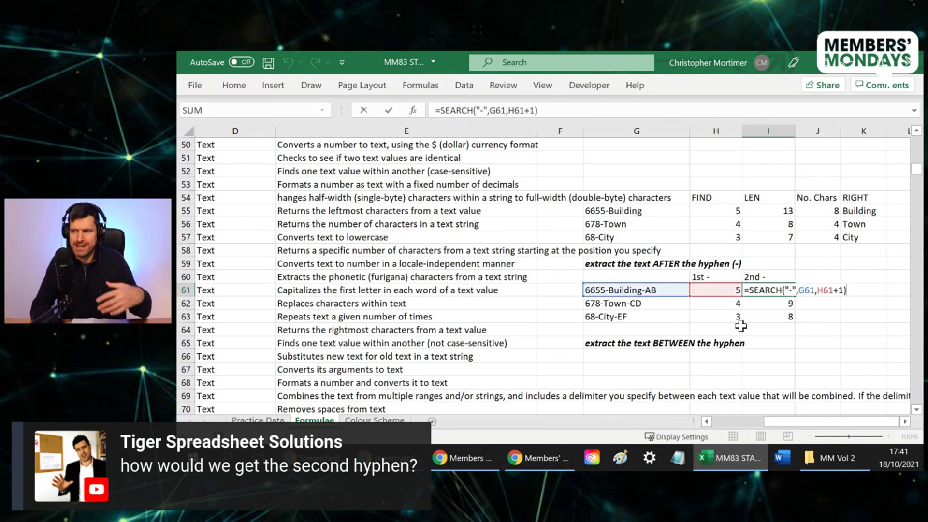
pyautogui.click(844, 288)
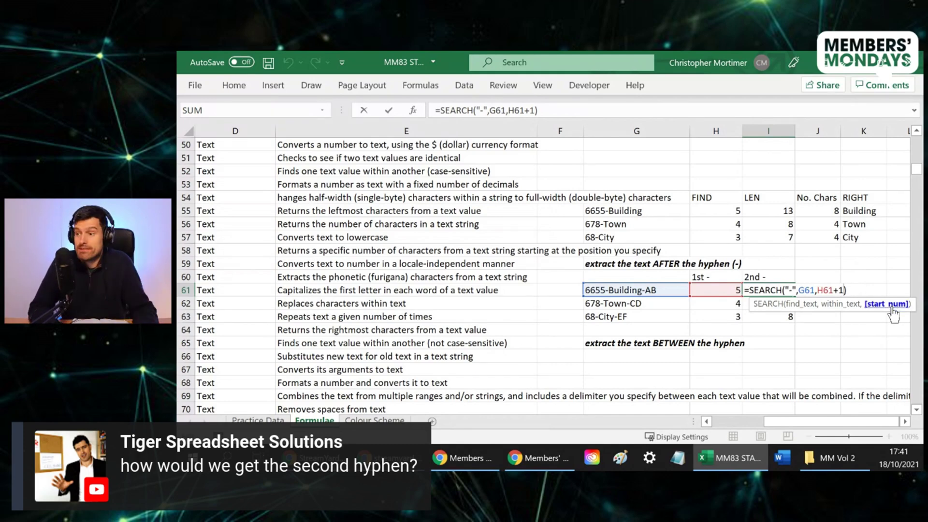
pyautogui.hotkey('ctrl', 'Return')
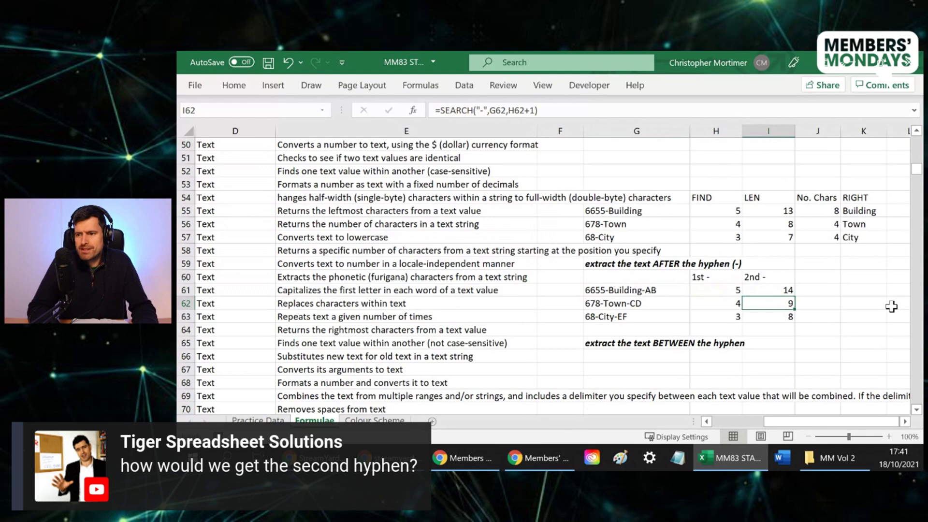
# - Add the column heading MID in J60
pyautogui.press('Right')
pyautogui.press('Up')
pyautogui.write('MID]')
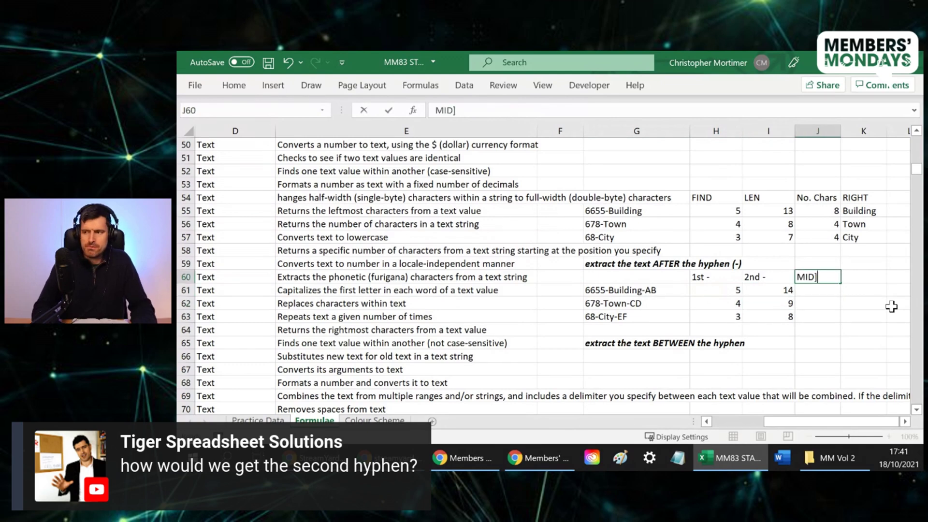
pyautogui.press('BackSpace')
pyautogui.press('Return')
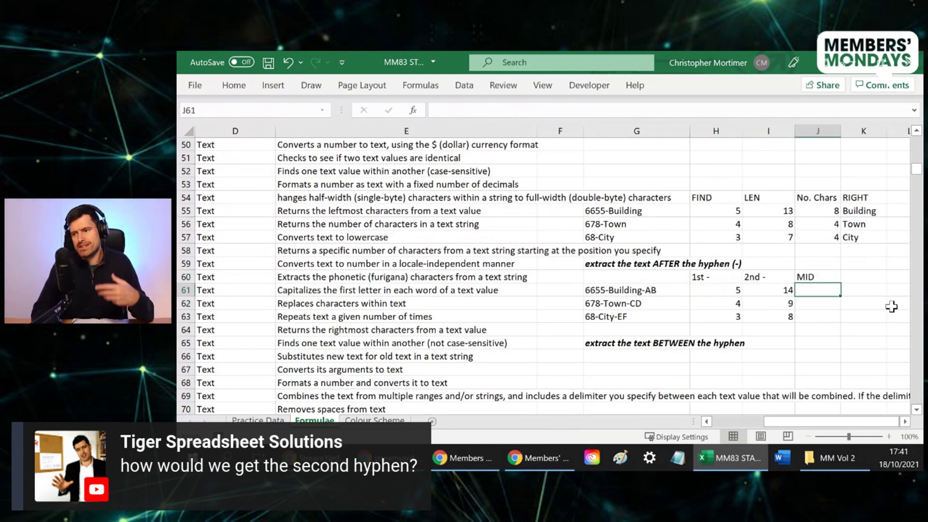
# - Enter the formula =MID(G61,H61+1,I61-1) in J61
pyautogui.write('=')
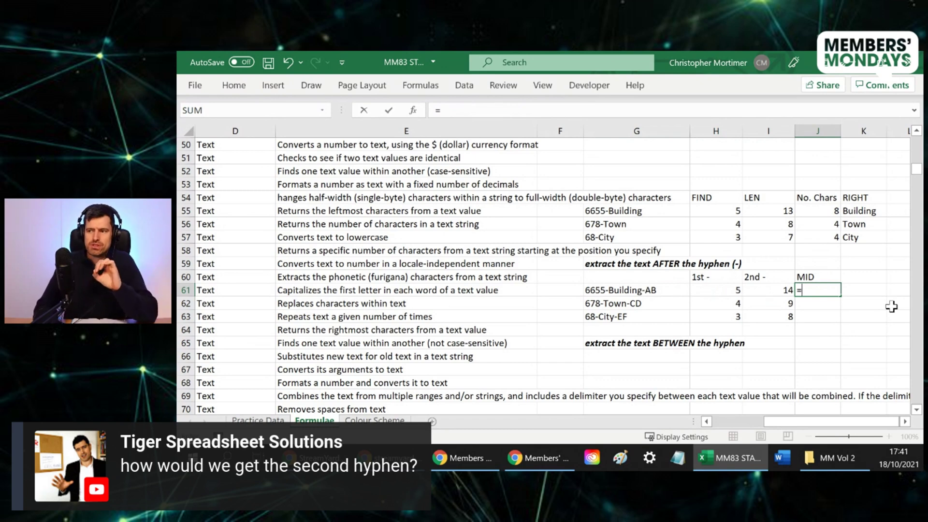
pyautogui.write('mid(')
pyautogui.press('Left')
pyautogui.press('Left')
pyautogui.press('Left')
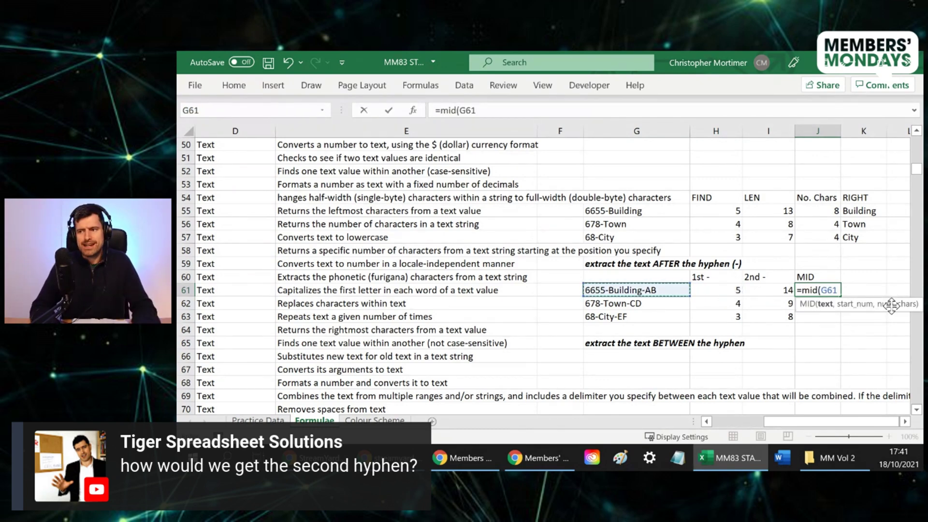
pyautogui.write(',')
pyautogui.press('Left')
pyautogui.press('Left')
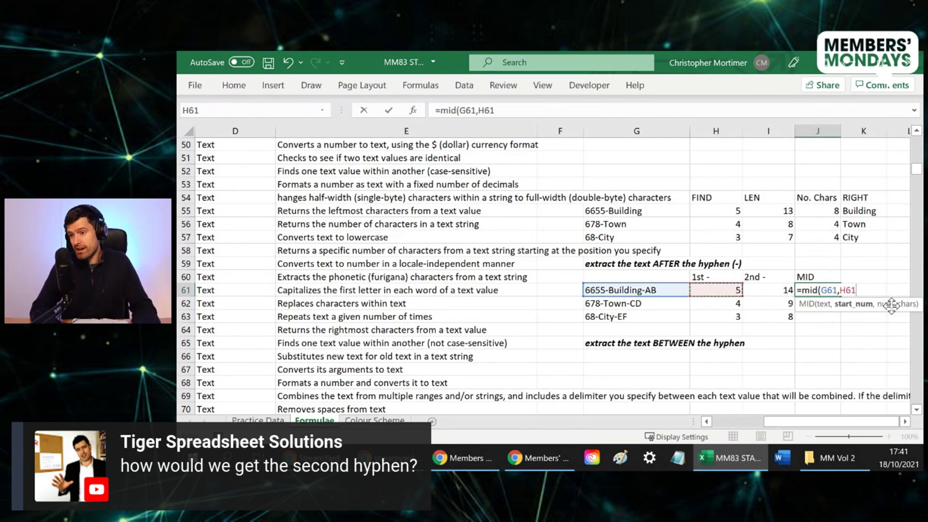
pyautogui.write('+1')
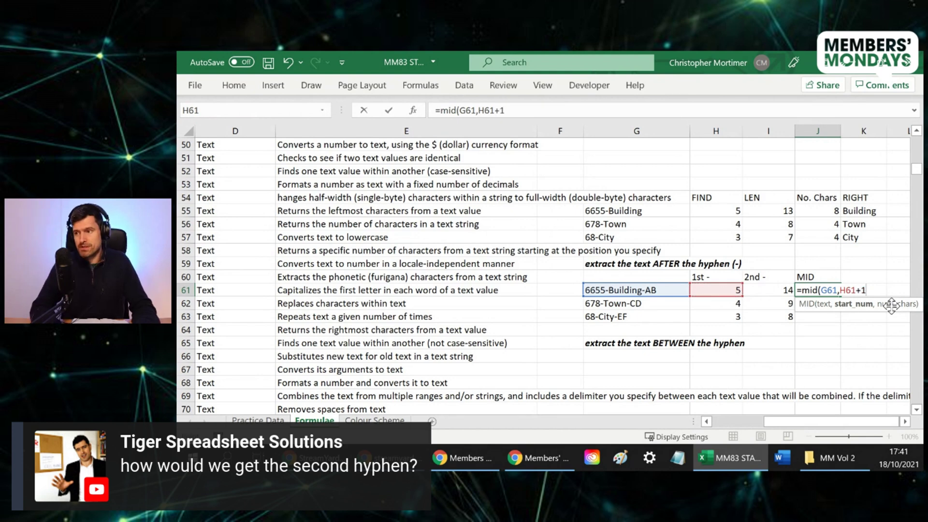
pyautogui.write(',')
pyautogui.press('Left')
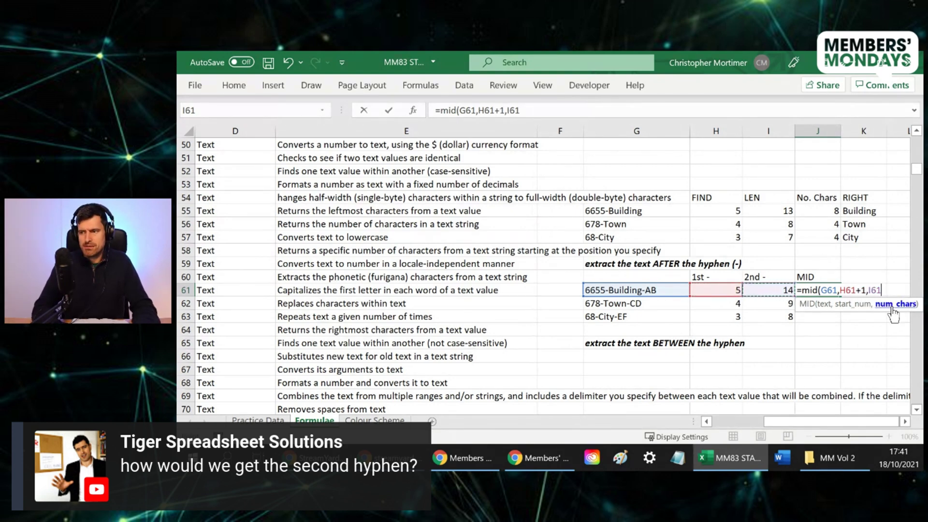
pyautogui.write('-1')
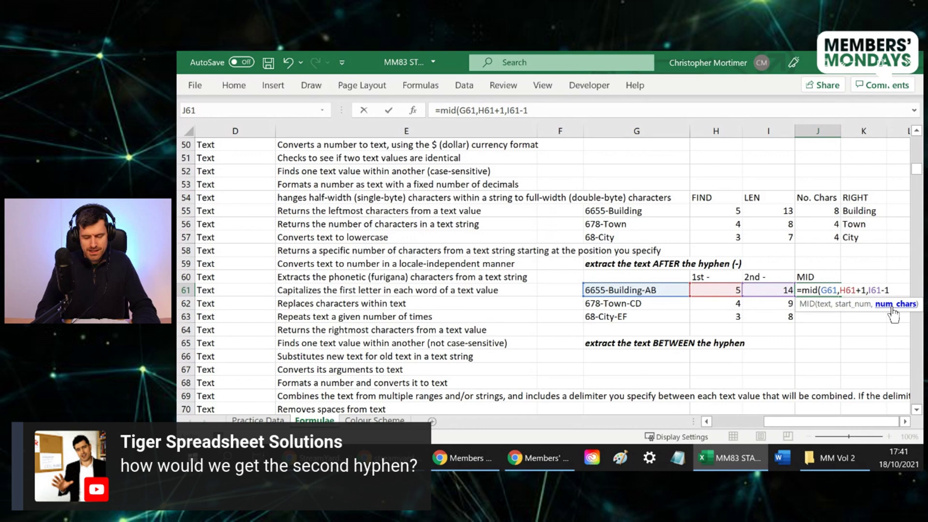
pyautogui.write(')')
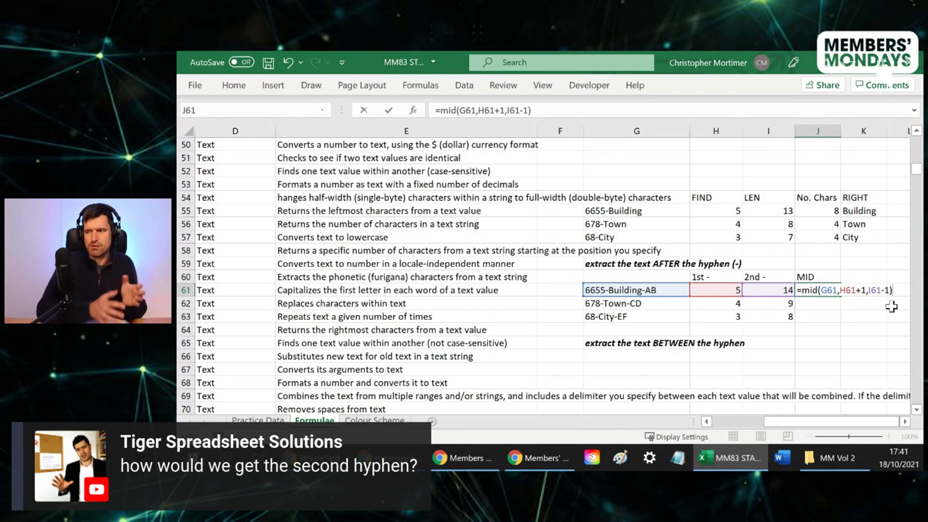
pyautogui.press('Return')
# - Check the MID formula in J61 against the code in G61
pyautogui.press('Up')
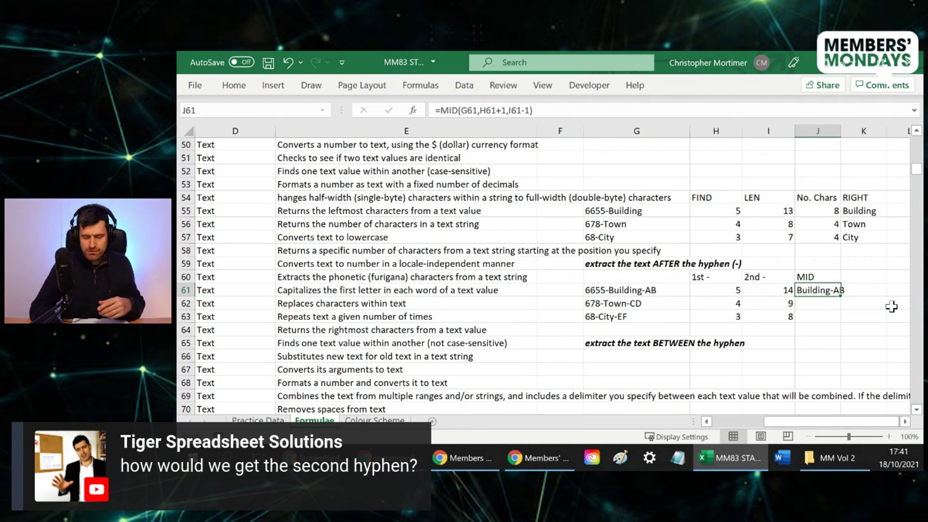
pyautogui.press('F2')
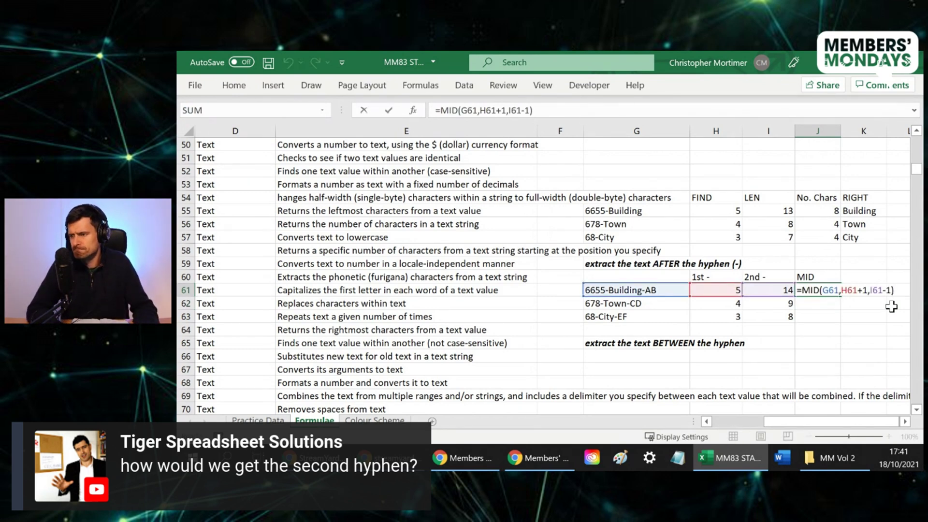
pyautogui.press('Escape')
pyautogui.press('F2')
pyautogui.press('Escape')
pyautogui.press('Left')
pyautogui.press('Left')
pyautogui.press('Left')
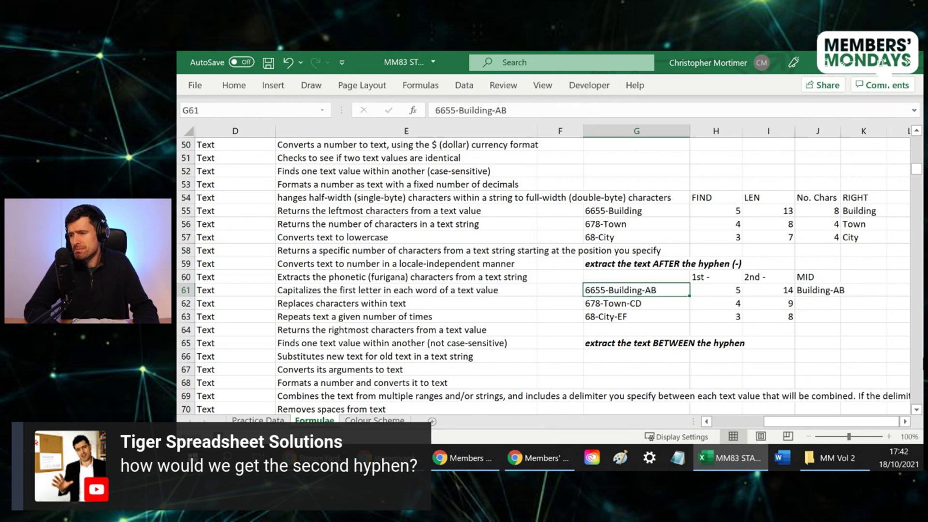
pyautogui.press('Right')
pyautogui.press('Right')
pyautogui.press('Right')
pyautogui.press('F2')
pyautogui.press('Escape')
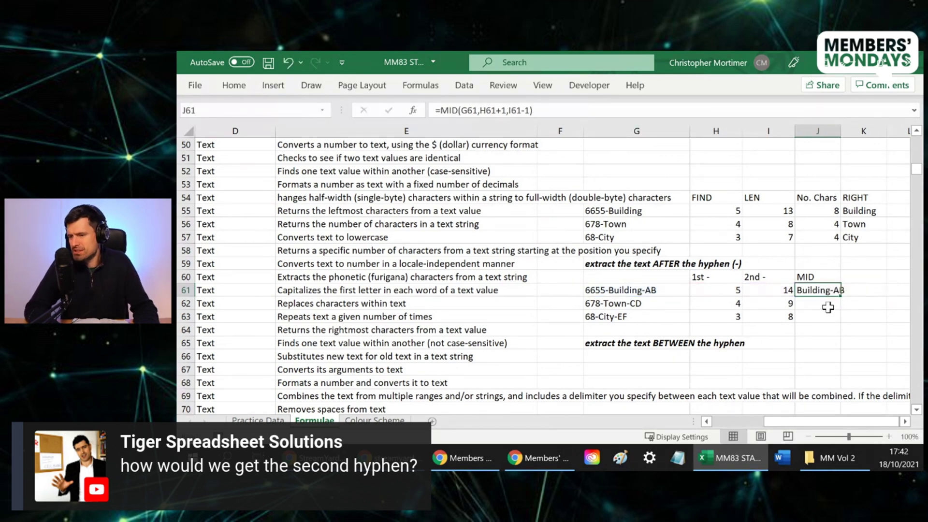
# - Replace the num_chars argument of J61's MID formula with I61-H61
pyautogui.press('F2')
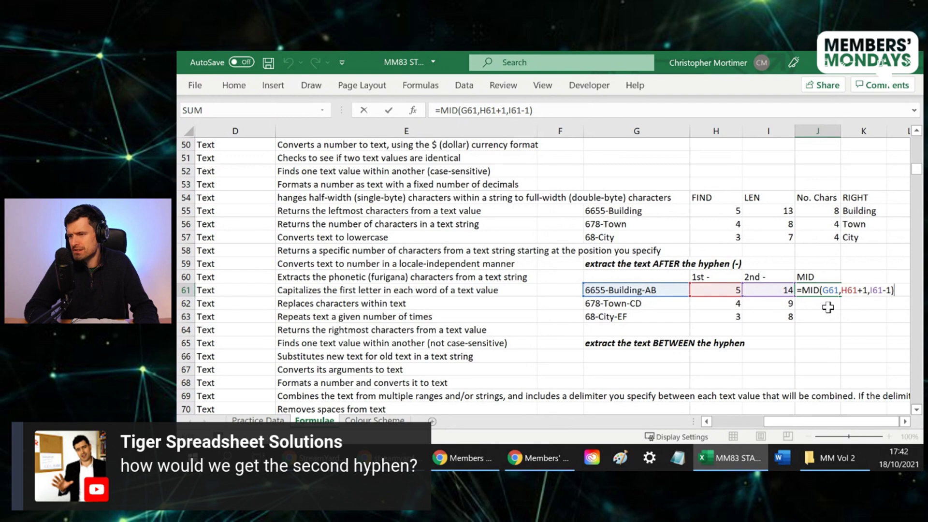
pyautogui.click(850, 290)
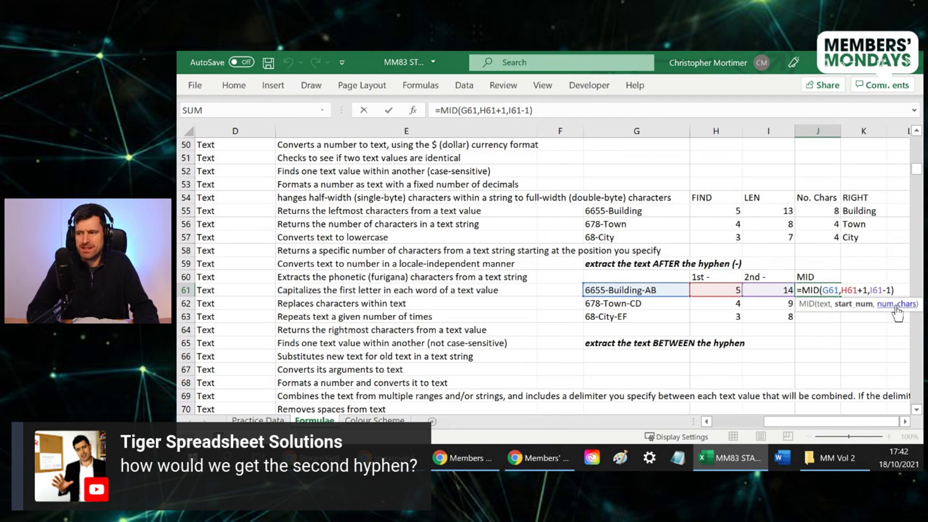
pyautogui.click(888, 290)
pyautogui.press('BackSpace')
pyautogui.press('BackSpace')
pyautogui.press('BackSpace')
pyautogui.press('BackSpace')
pyautogui.press('BackSpace')
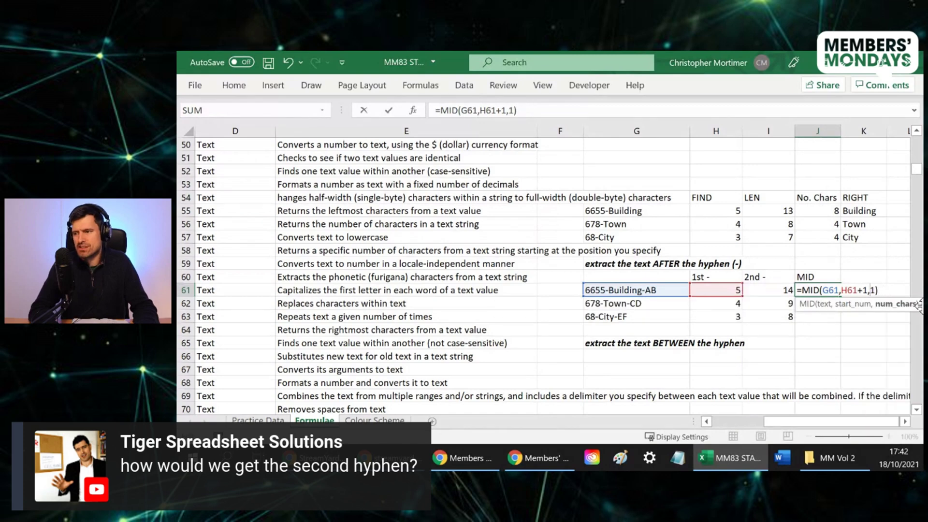
pyautogui.click(762, 288)
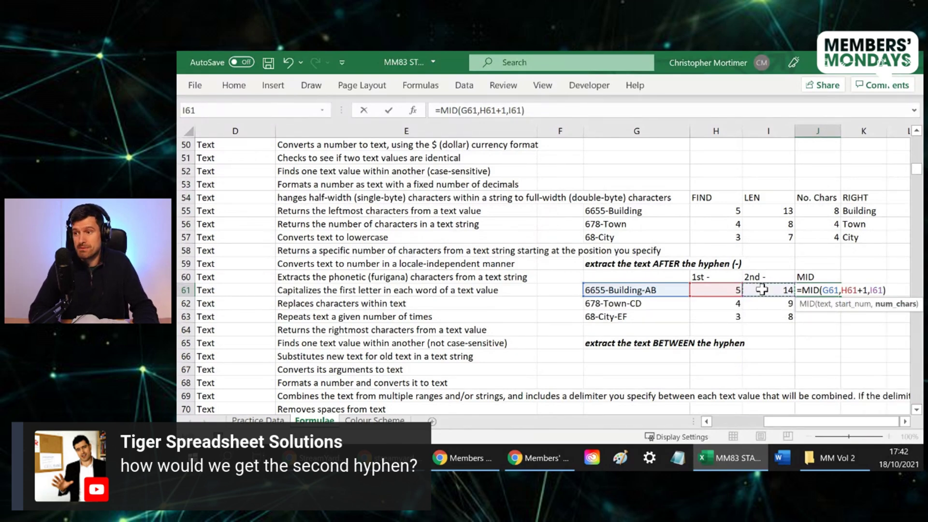
pyautogui.write('-')
pyautogui.click(701, 288)
pyautogui.press('Return')
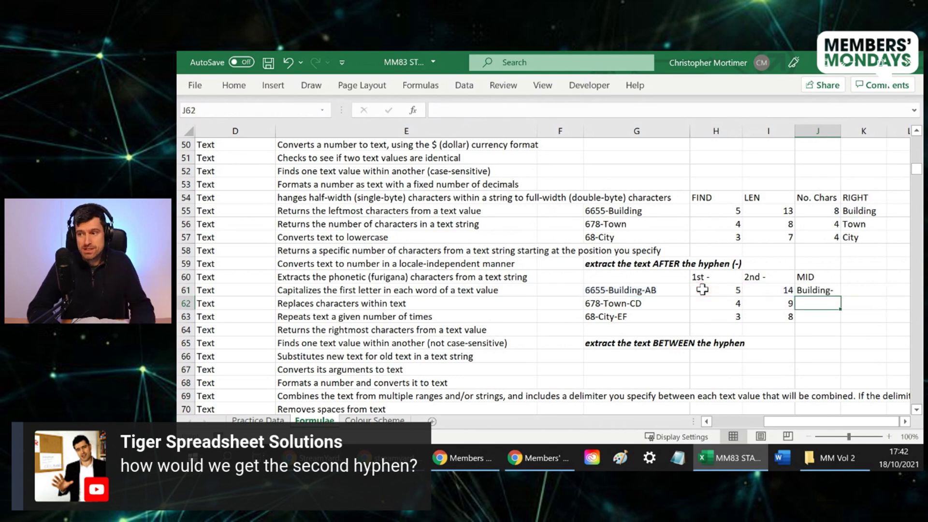
# - Subtract 1 from the num_chars argument in J61 so the formula reads =MID(G61,H61+1,I61-H61-1)
pyautogui.press('Up')
pyautogui.doubleClick(823, 290)
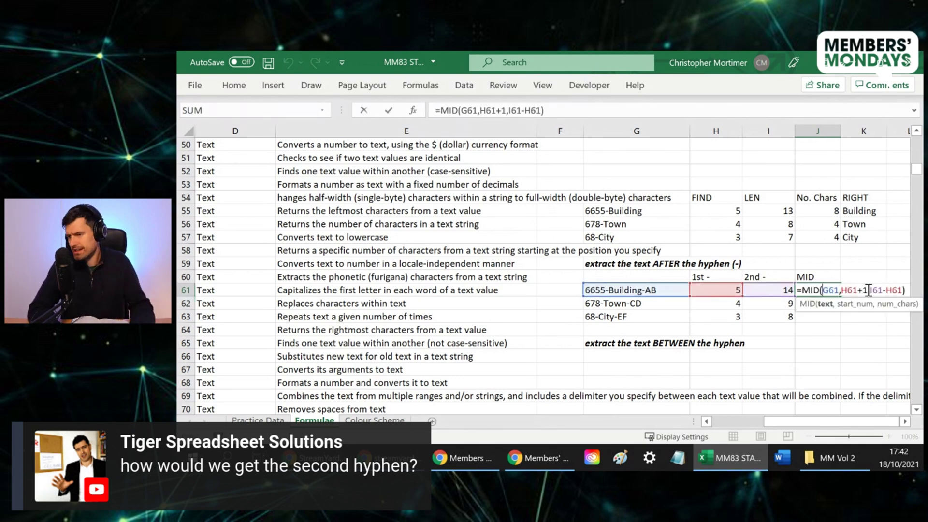
pyautogui.click(901, 289)
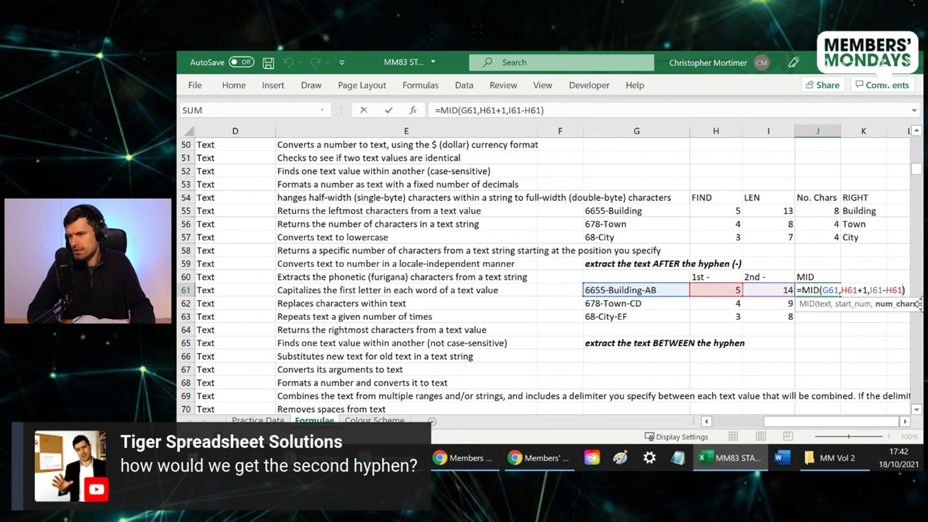
pyautogui.write('-1')
pyautogui.hotkey('ctrl', 'Return')
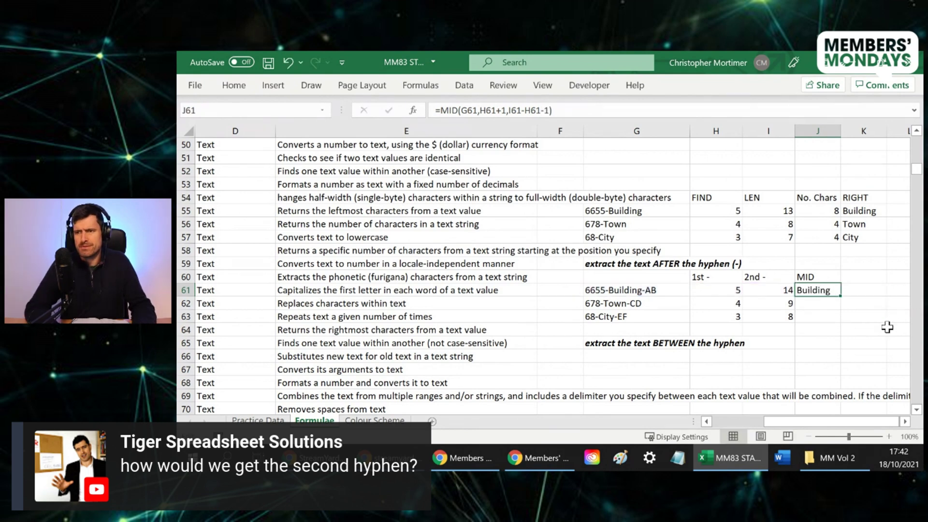
# - Fill the MID formula from J61 down to J63
pyautogui.hotkey('shift', 'Down')
pyautogui.hotkey('shift', 'Down')
pyautogui.hotkey('ctrl', 'd')
# - Copy J61 and paste it as a value into K61, then check the pasted cell's content
pyautogui.press('Down')
pyautogui.press('Up')
pyautogui.hotkey('ctrl', 'c')
pyautogui.press('Right')
pyautogui.hotkey('ctrl', 'alt', 'v')
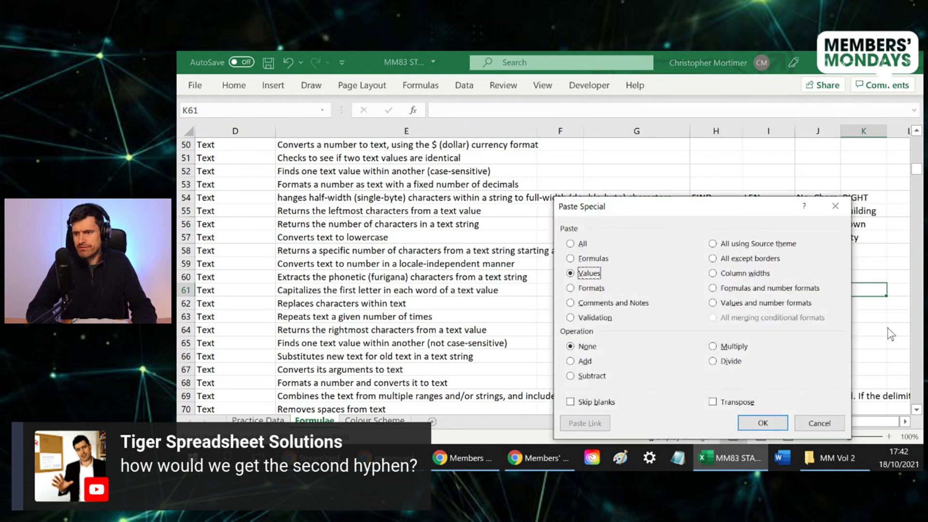
pyautogui.press('v')
pyautogui.press('Return')
pyautogui.press('Escape')
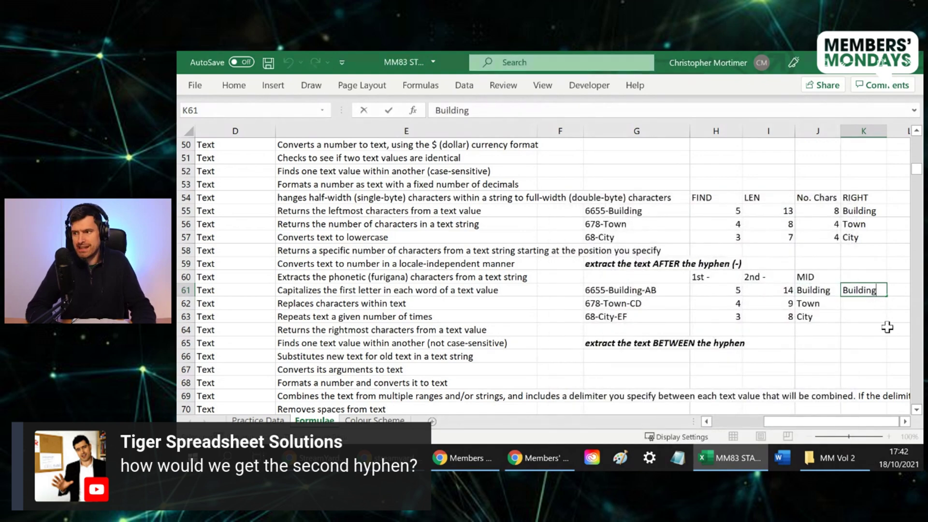
pyautogui.press('F2')
pyautogui.press('Escape')
# - Inspect the num_chars argument I61-H61-1 in J61's MID formula
pyautogui.press('Left')
pyautogui.press('F2')
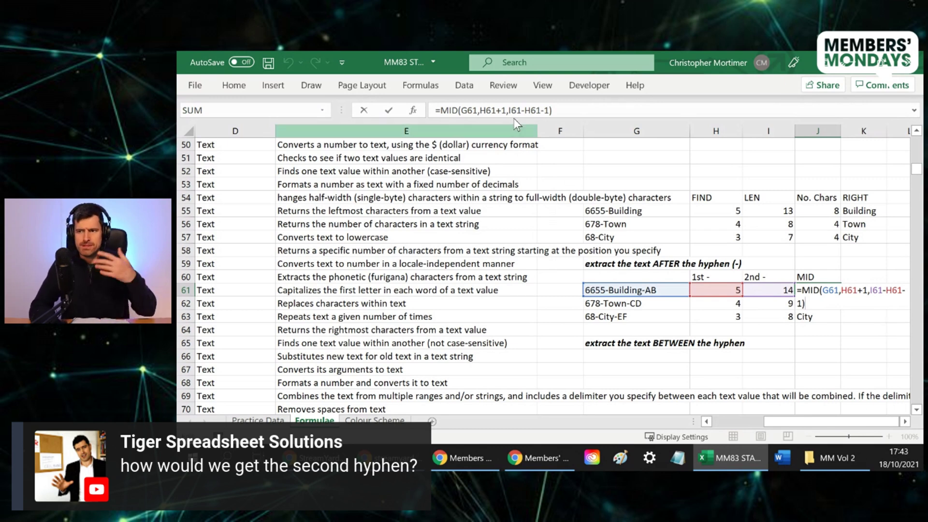
pyautogui.click(550, 111)
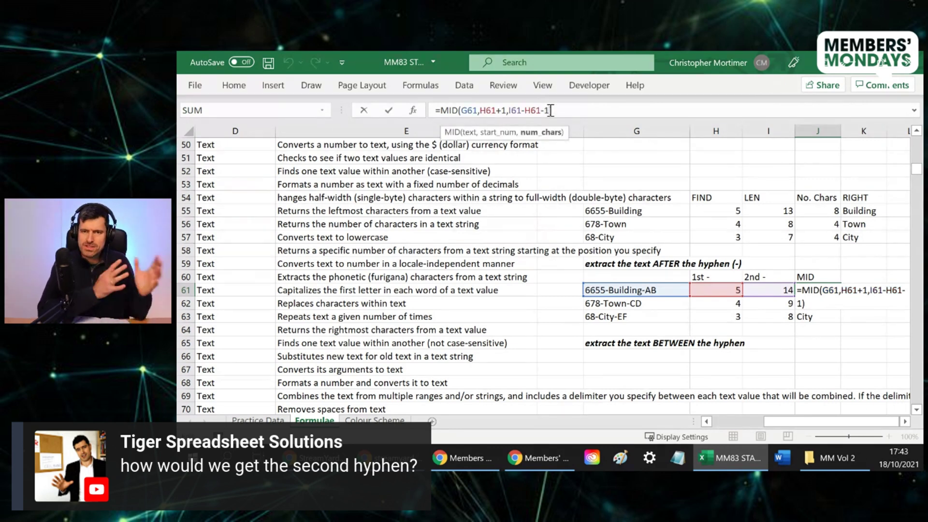